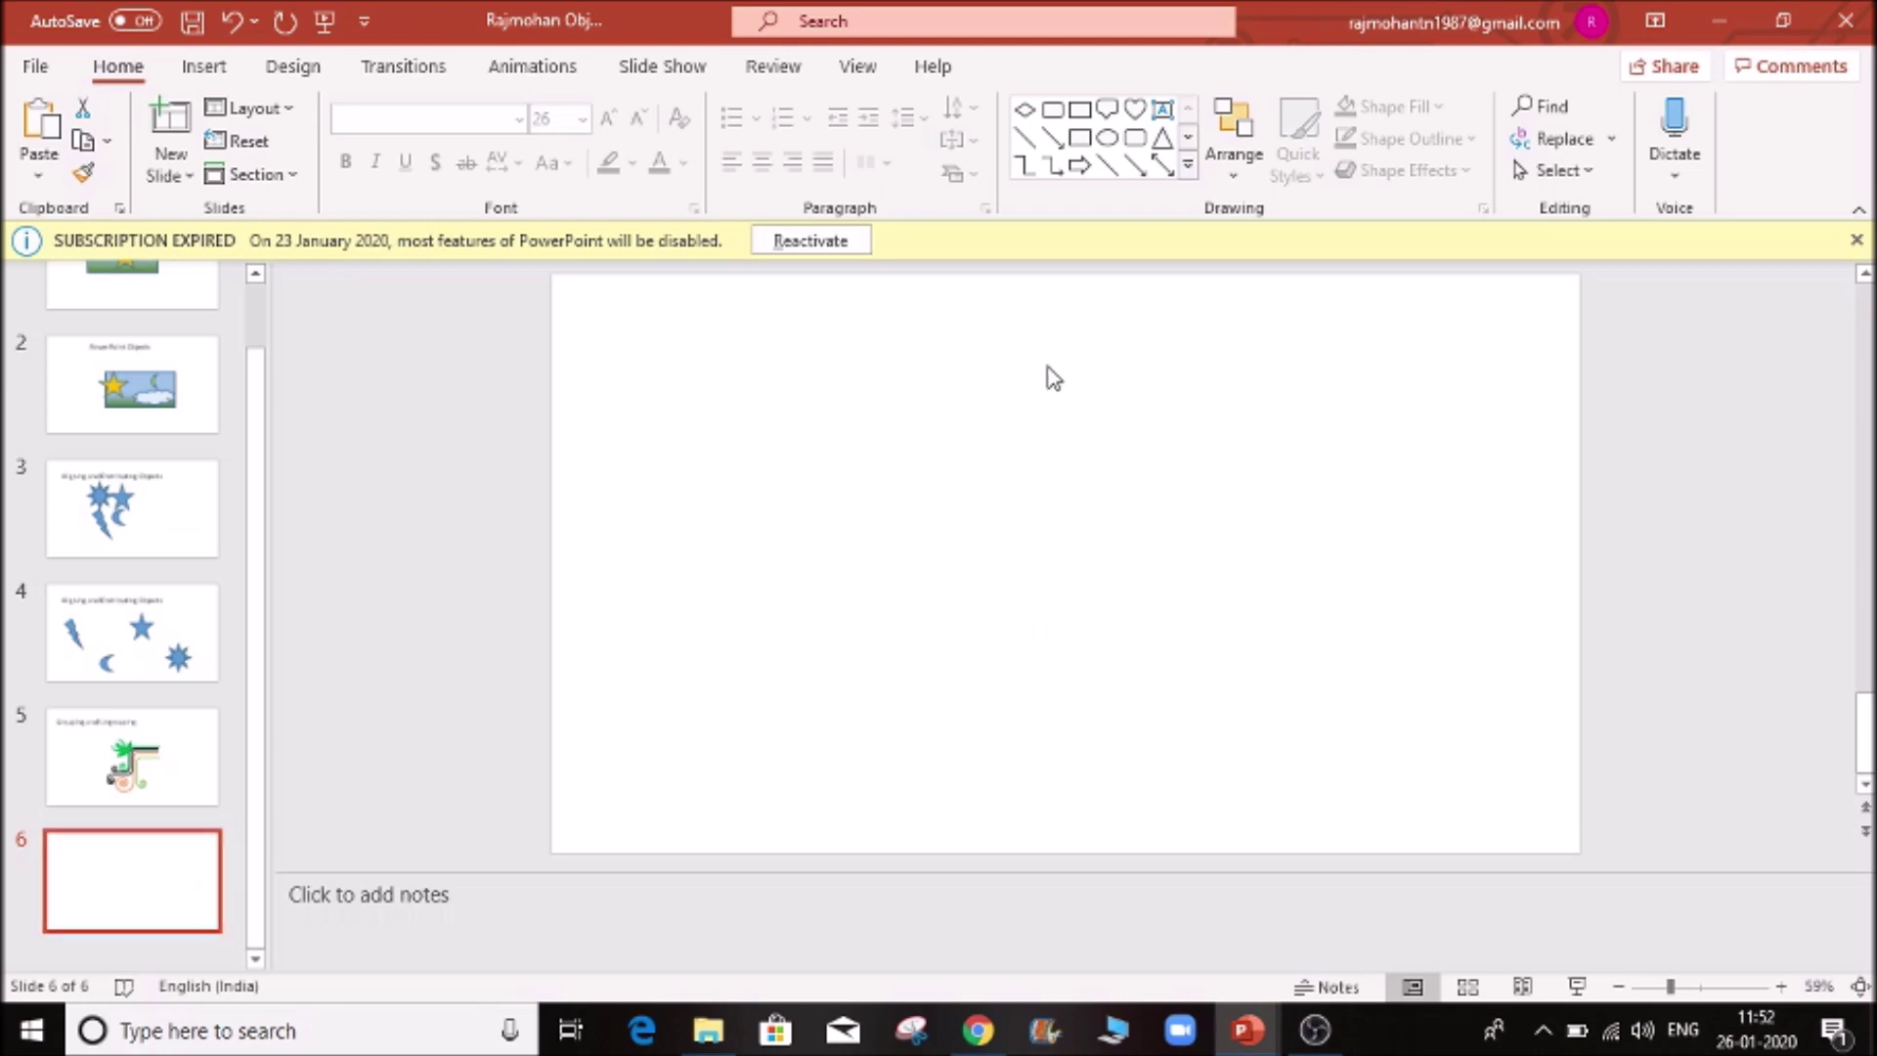
- Open the SmartArt graphic chooser from the Insert ribbon on blank slide 6
click(223, 70)
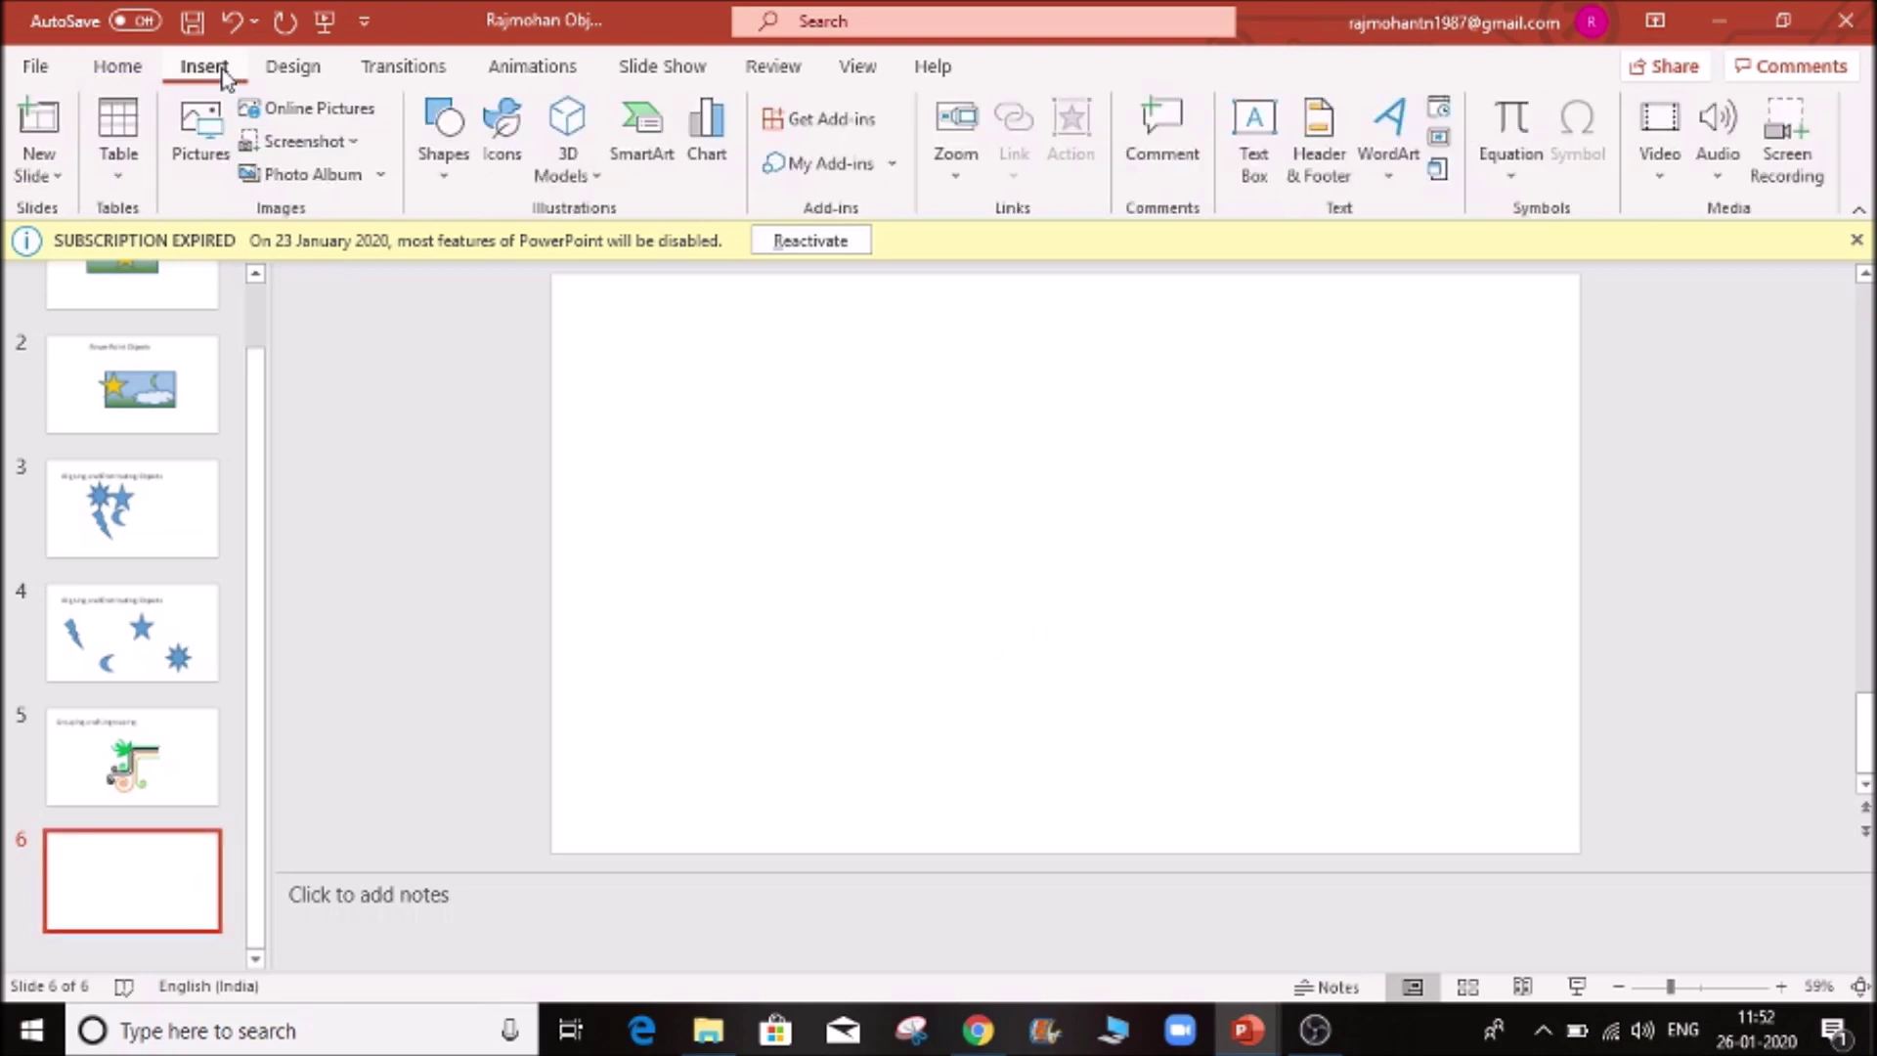
click(645, 137)
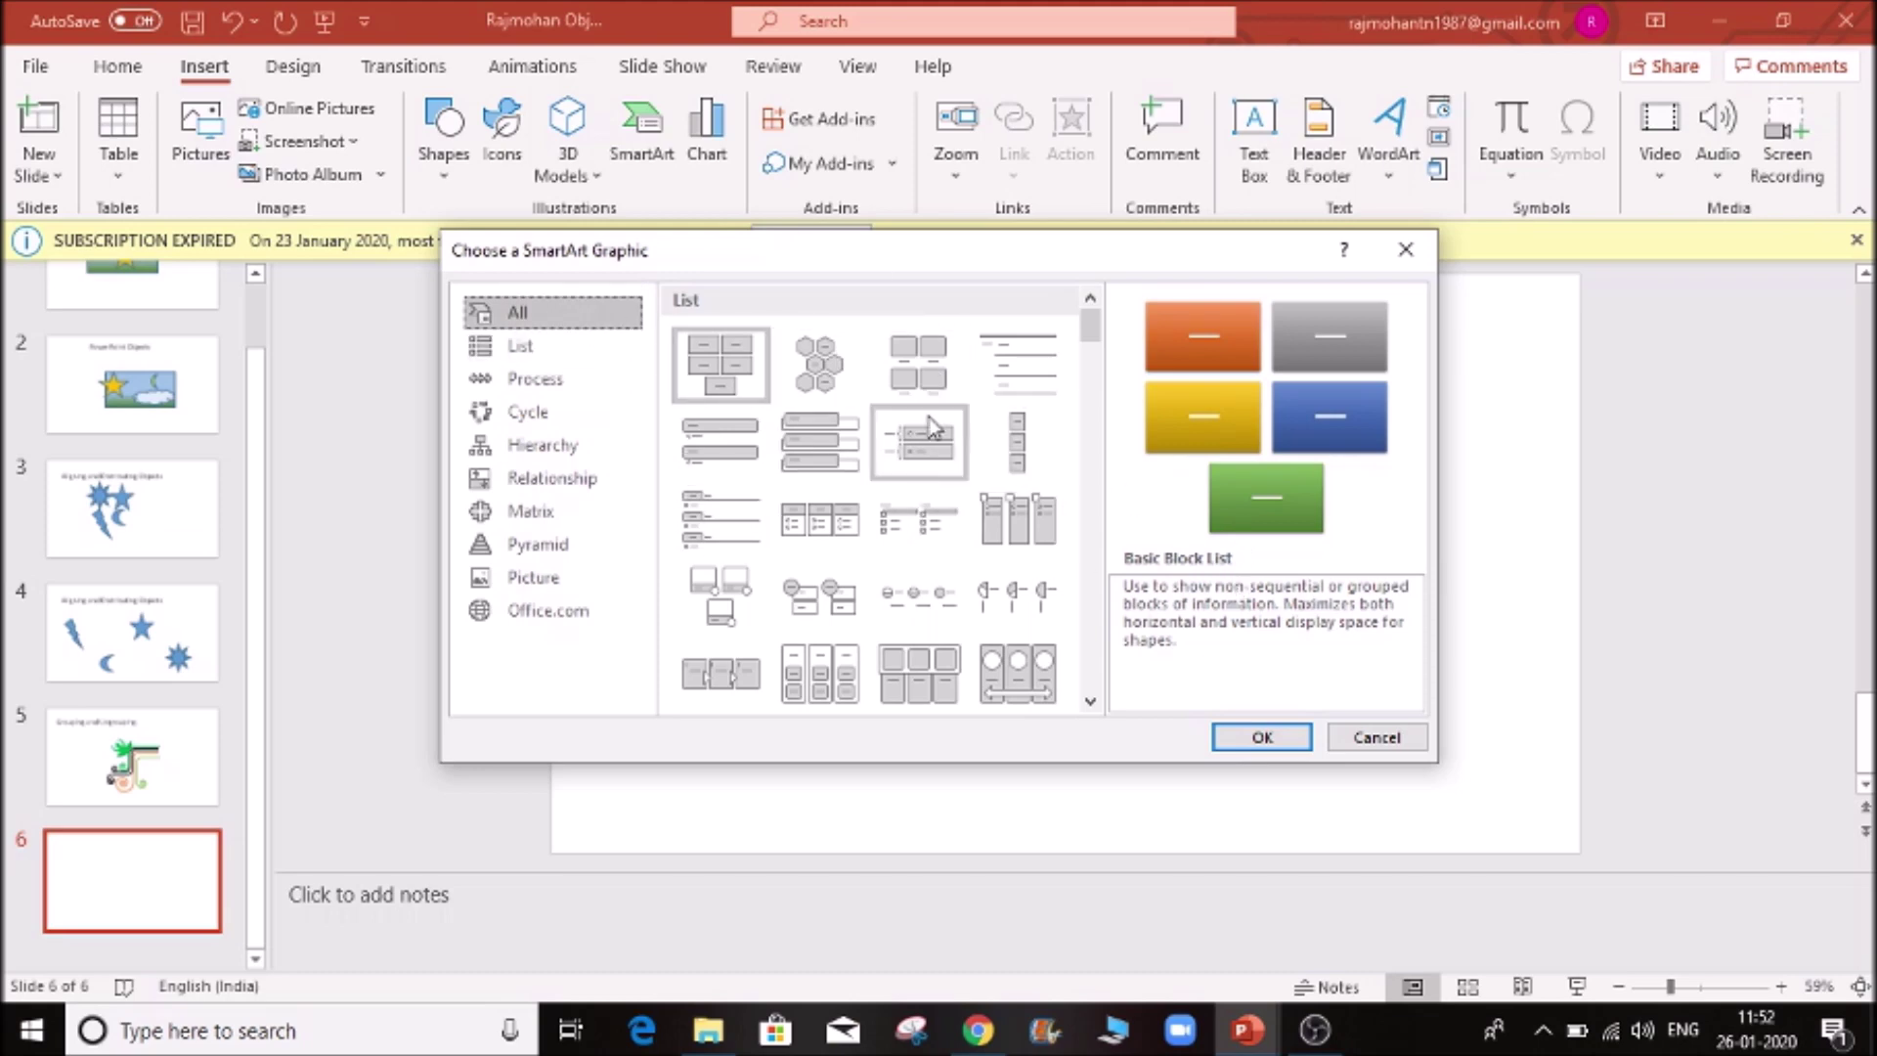
- Browse the List, Process, Cycle, Hierarchy and Relationship SmartArt layout categories
click(528, 346)
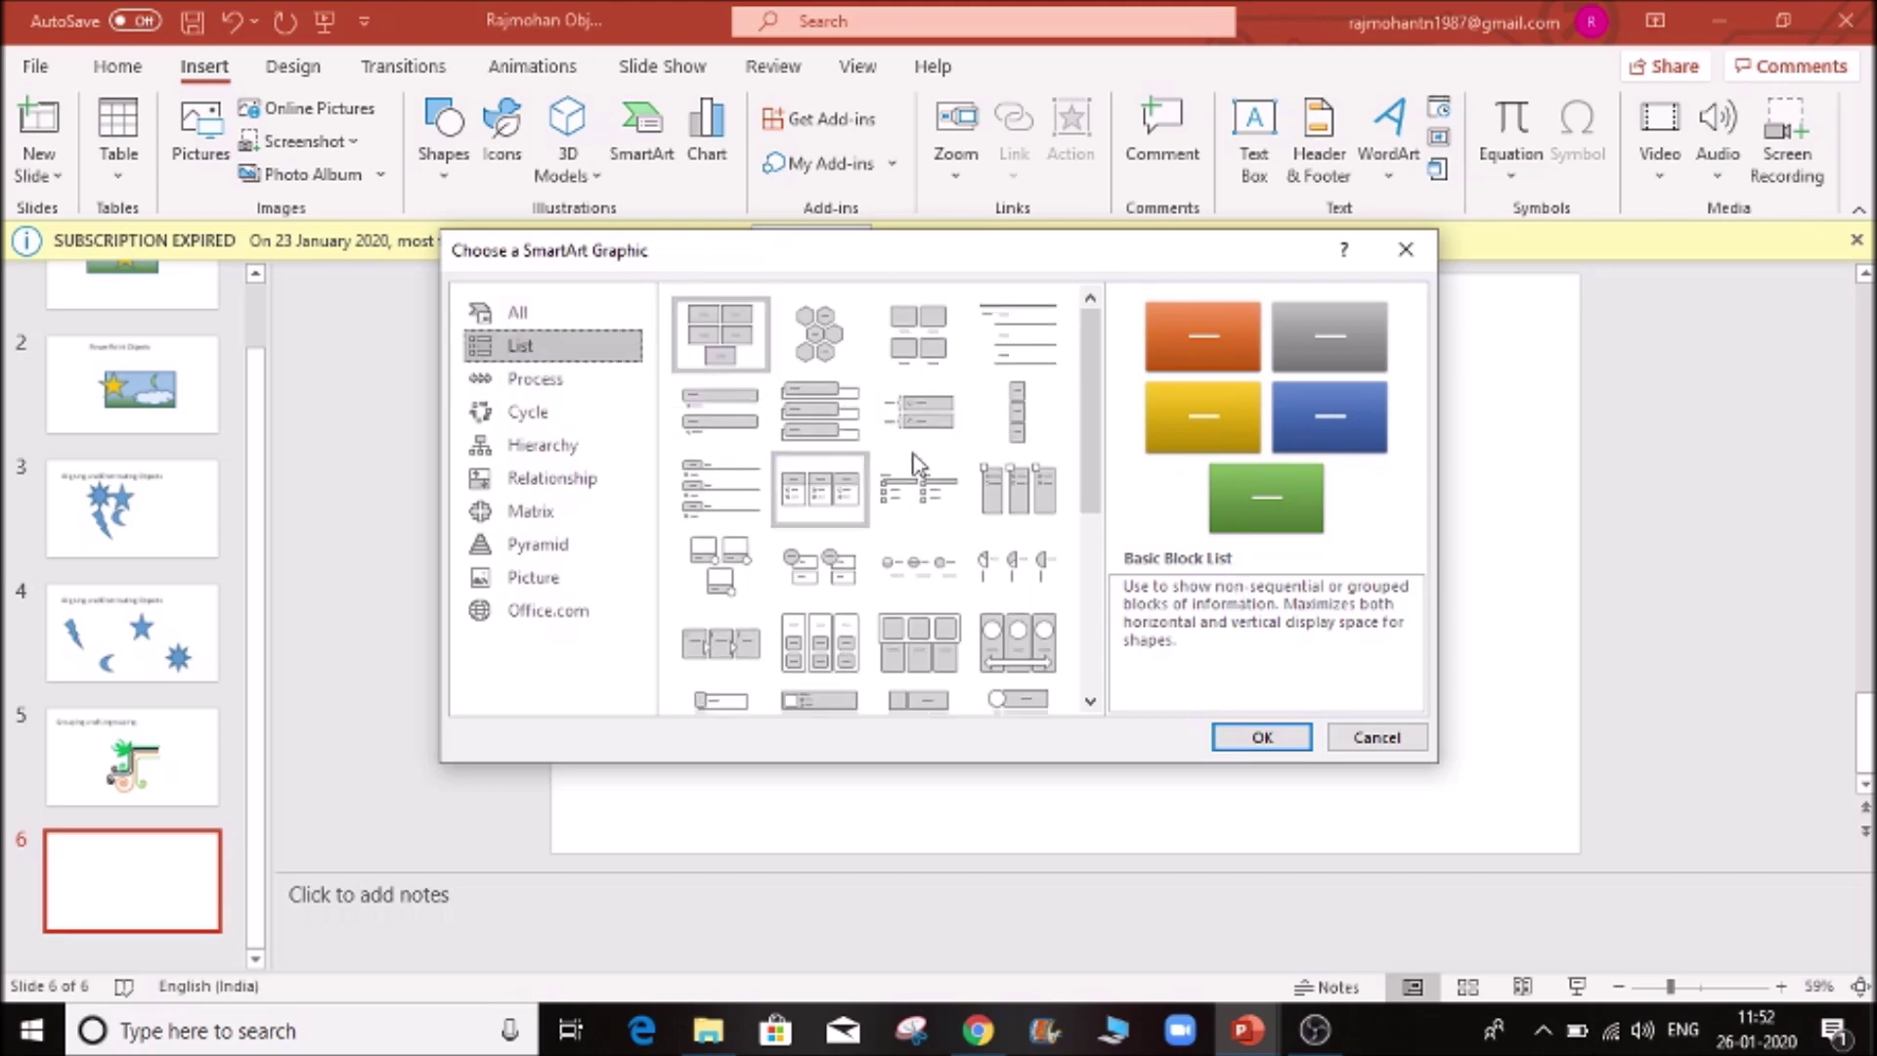
click(499, 379)
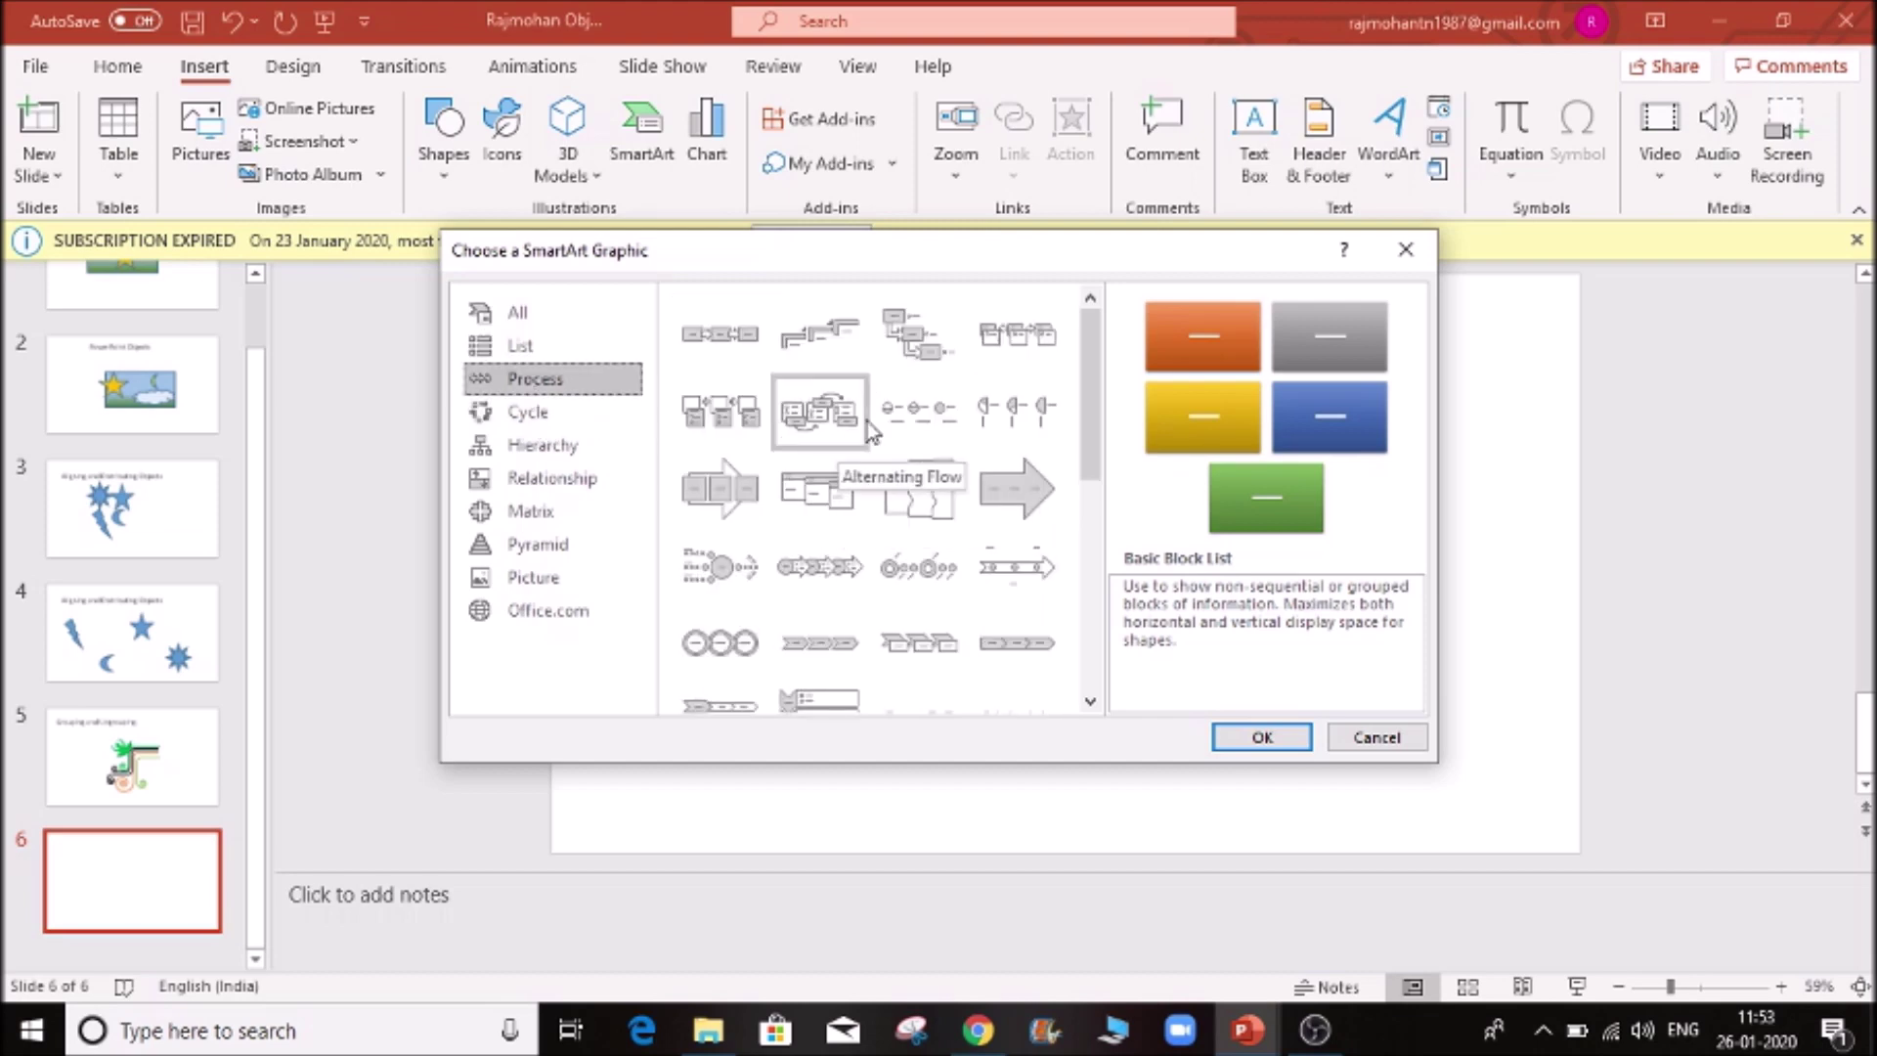
click(530, 420)
click(522, 385)
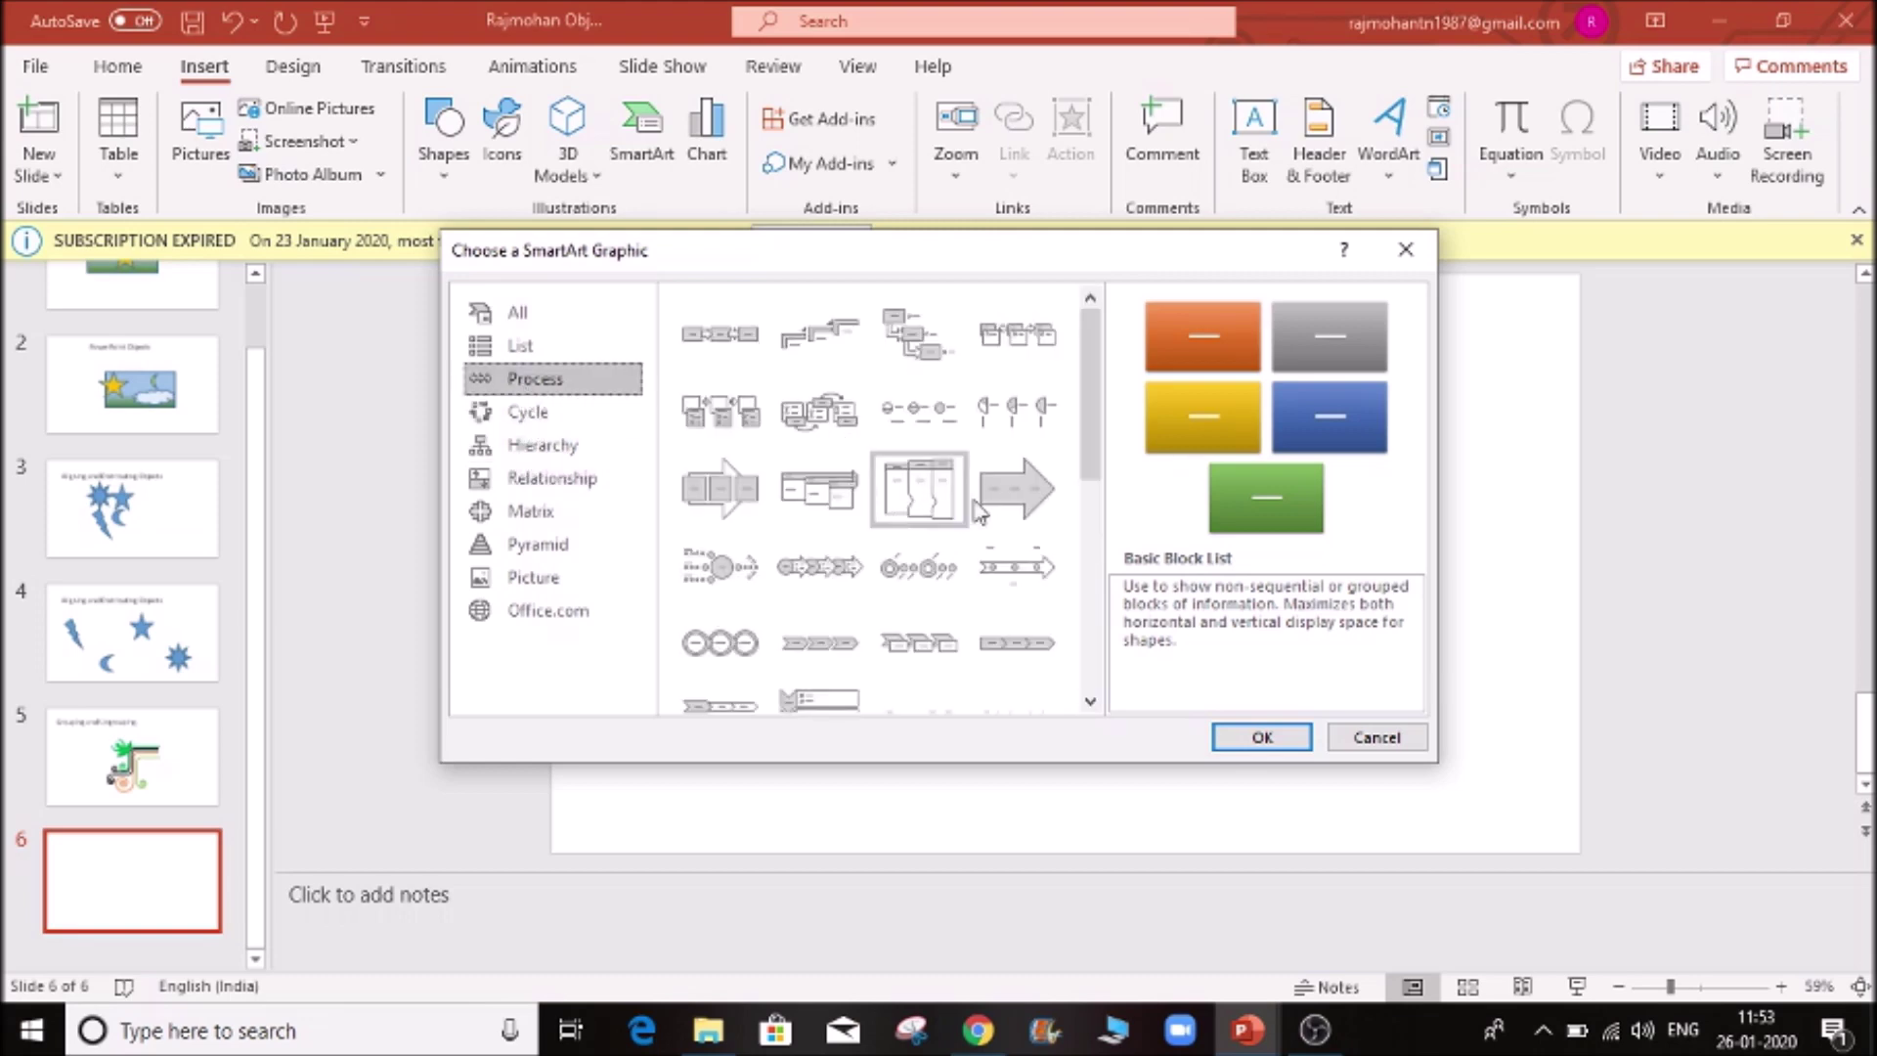
click(553, 413)
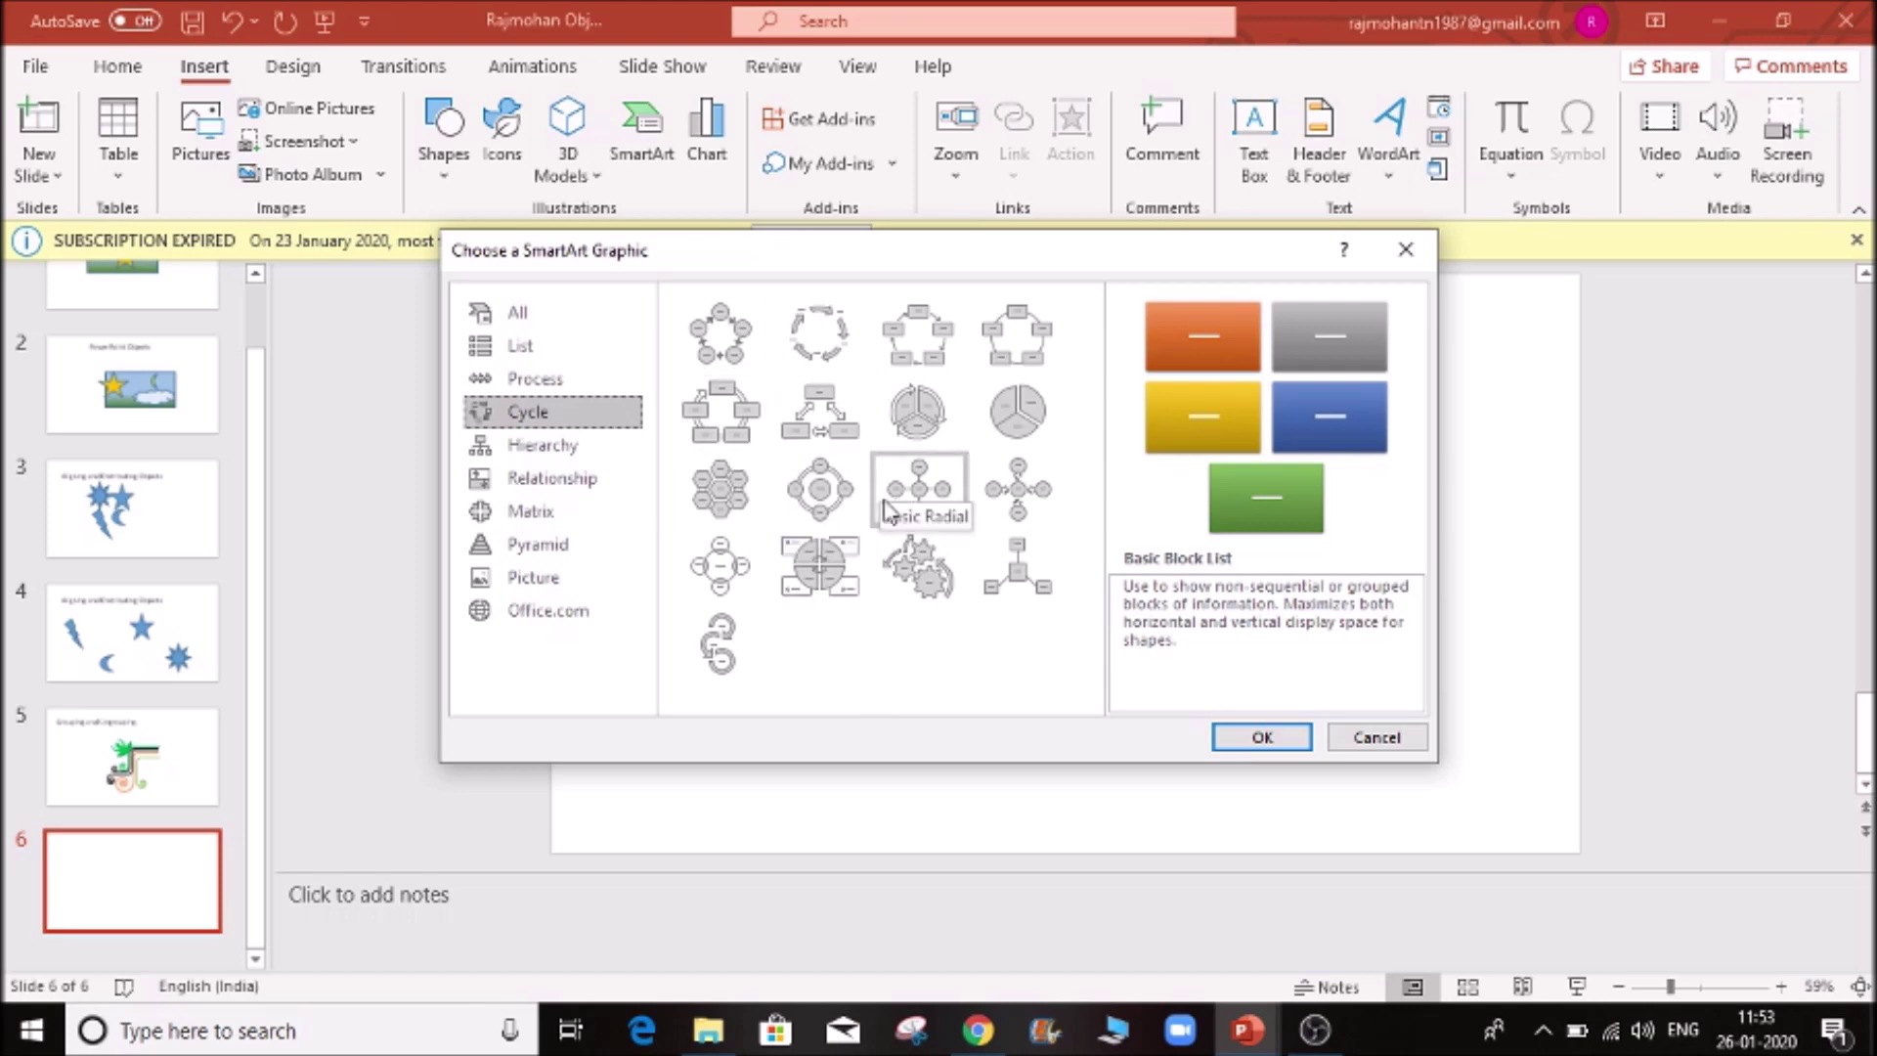
click(568, 449)
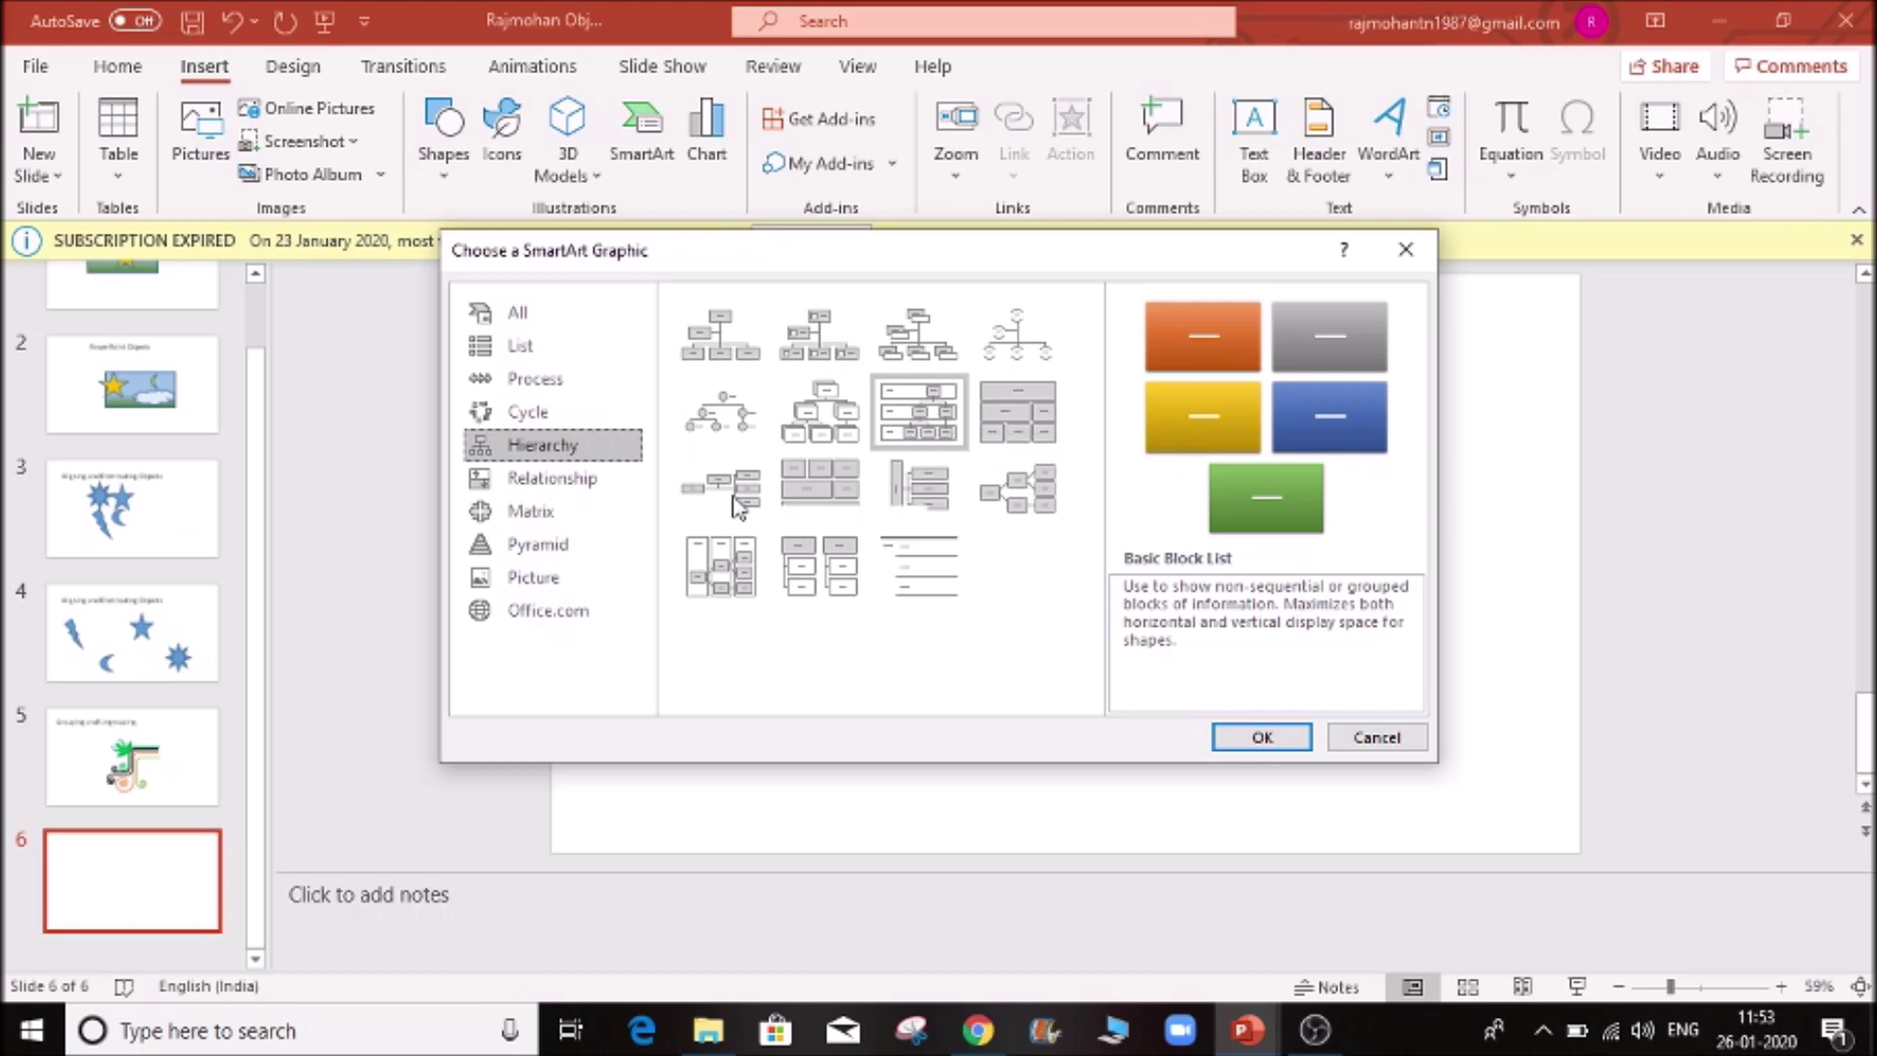
click(614, 481)
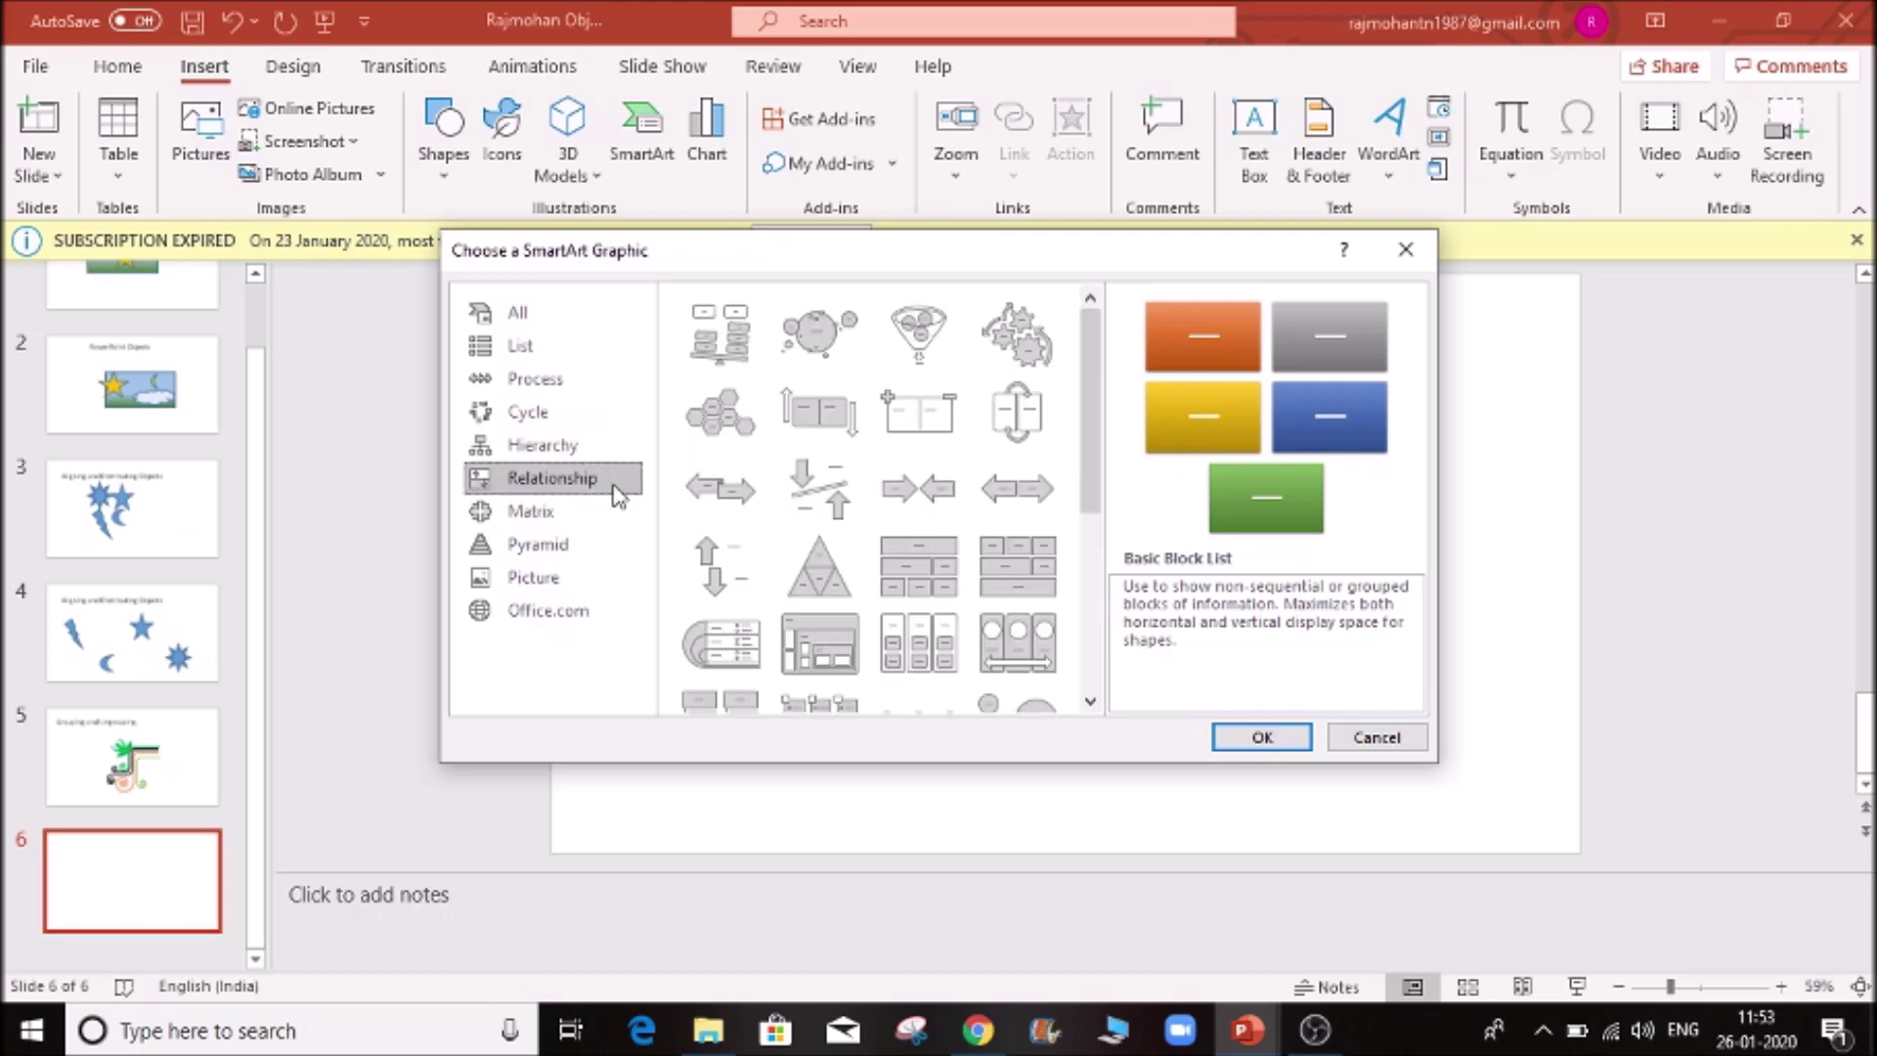
- Browse the Matrix, Pyramid, Picture and Office.com layouts, then insert Basic Block List from All
click(540, 513)
click(545, 545)
click(561, 579)
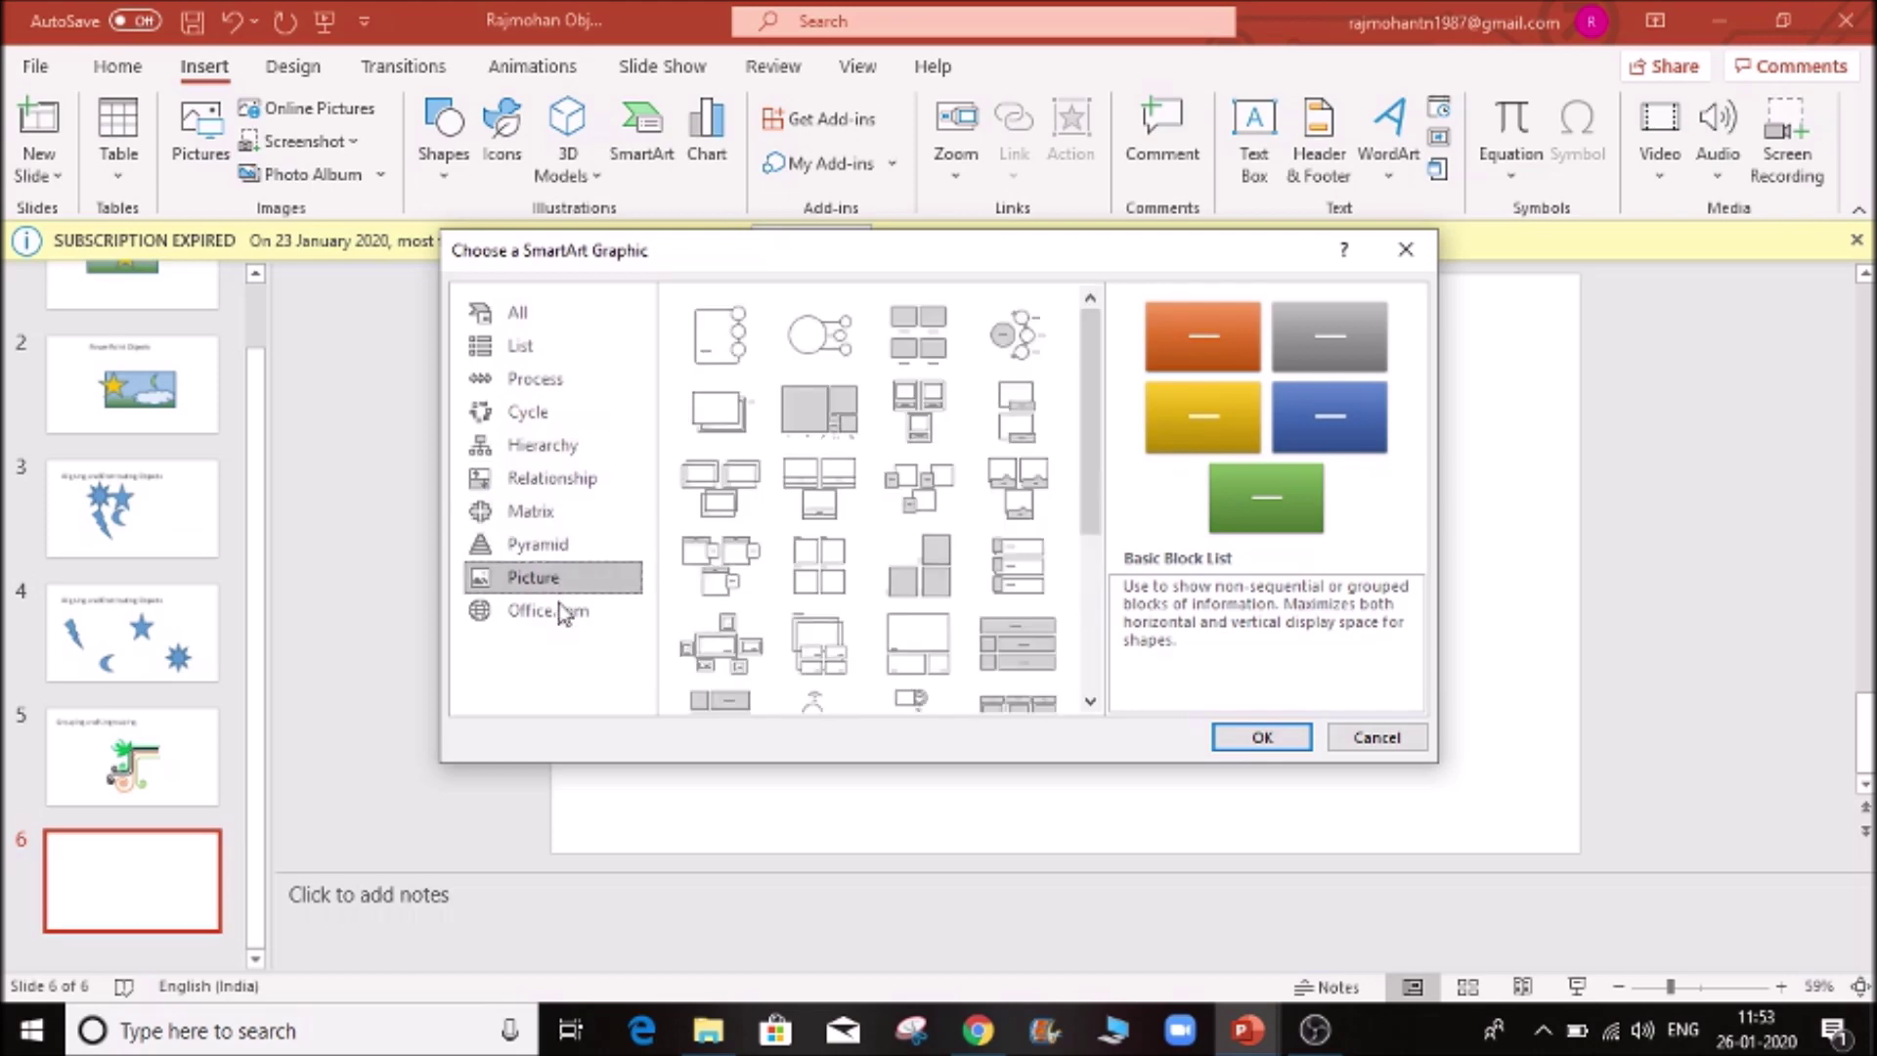
click(565, 611)
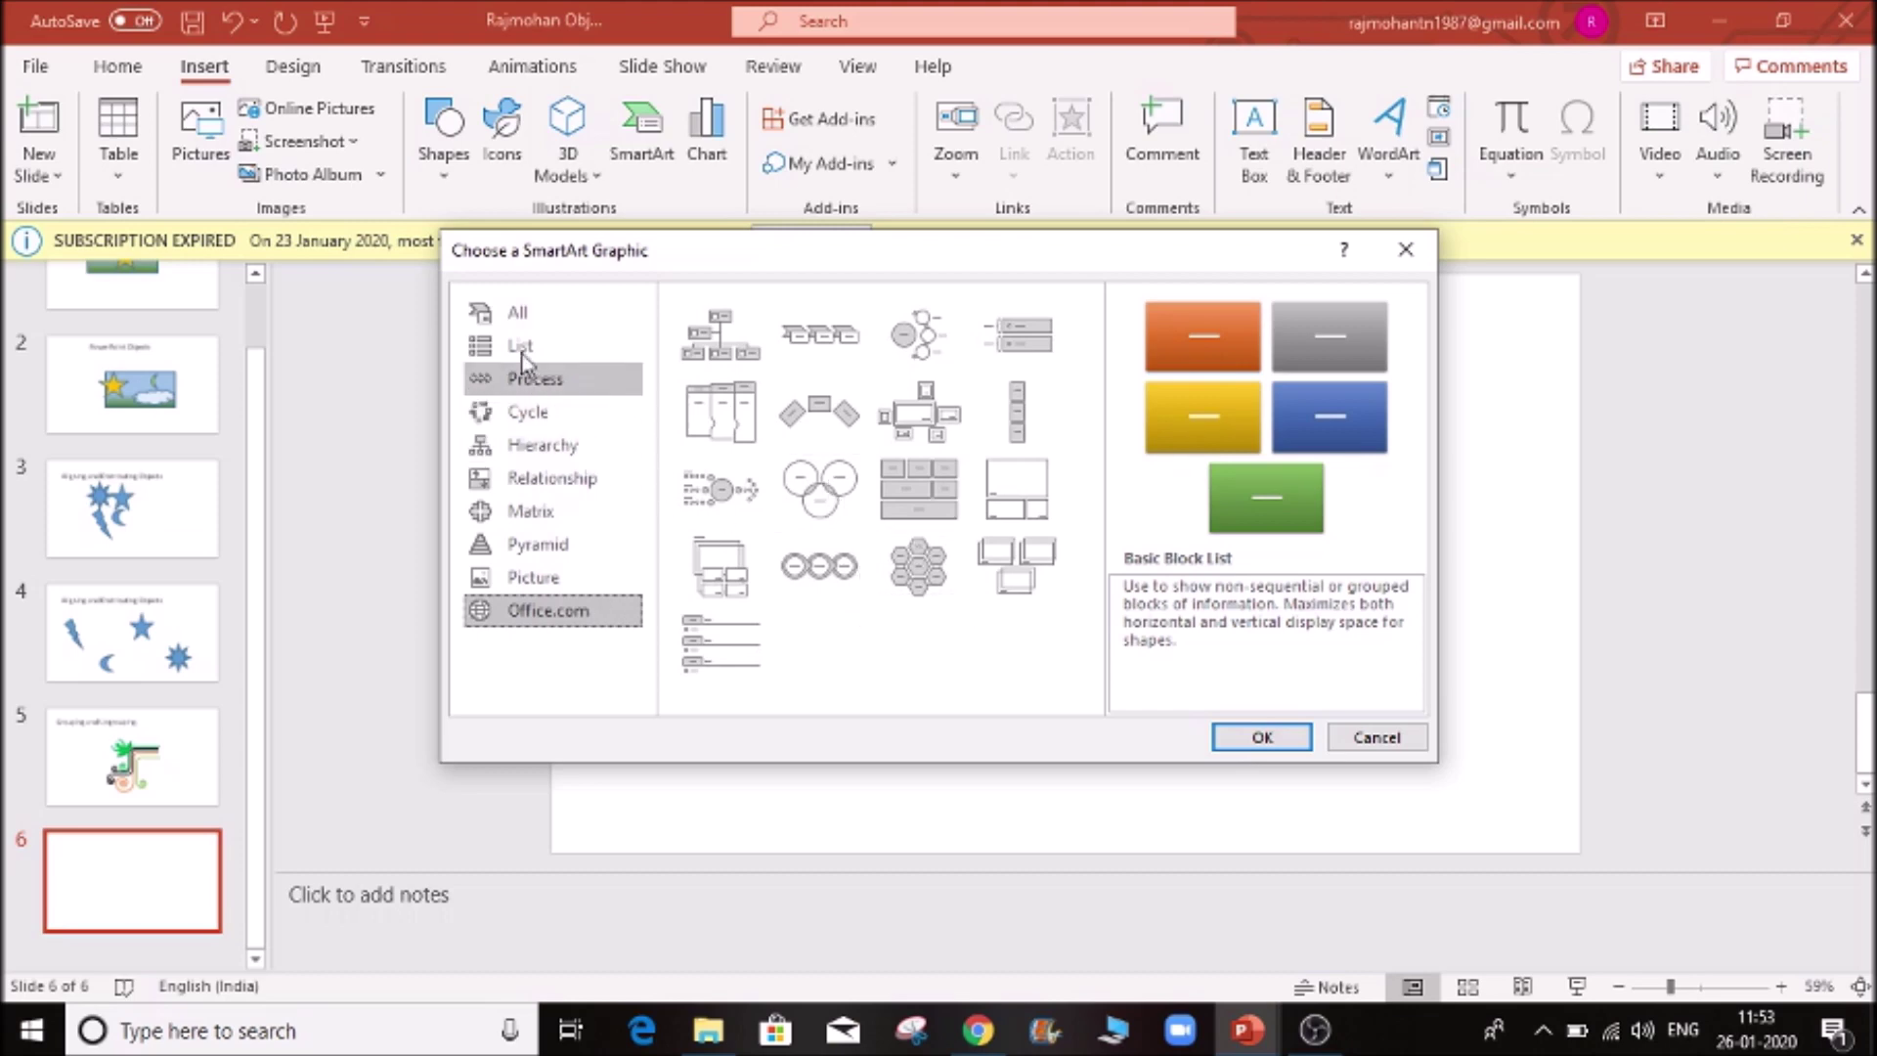
click(518, 313)
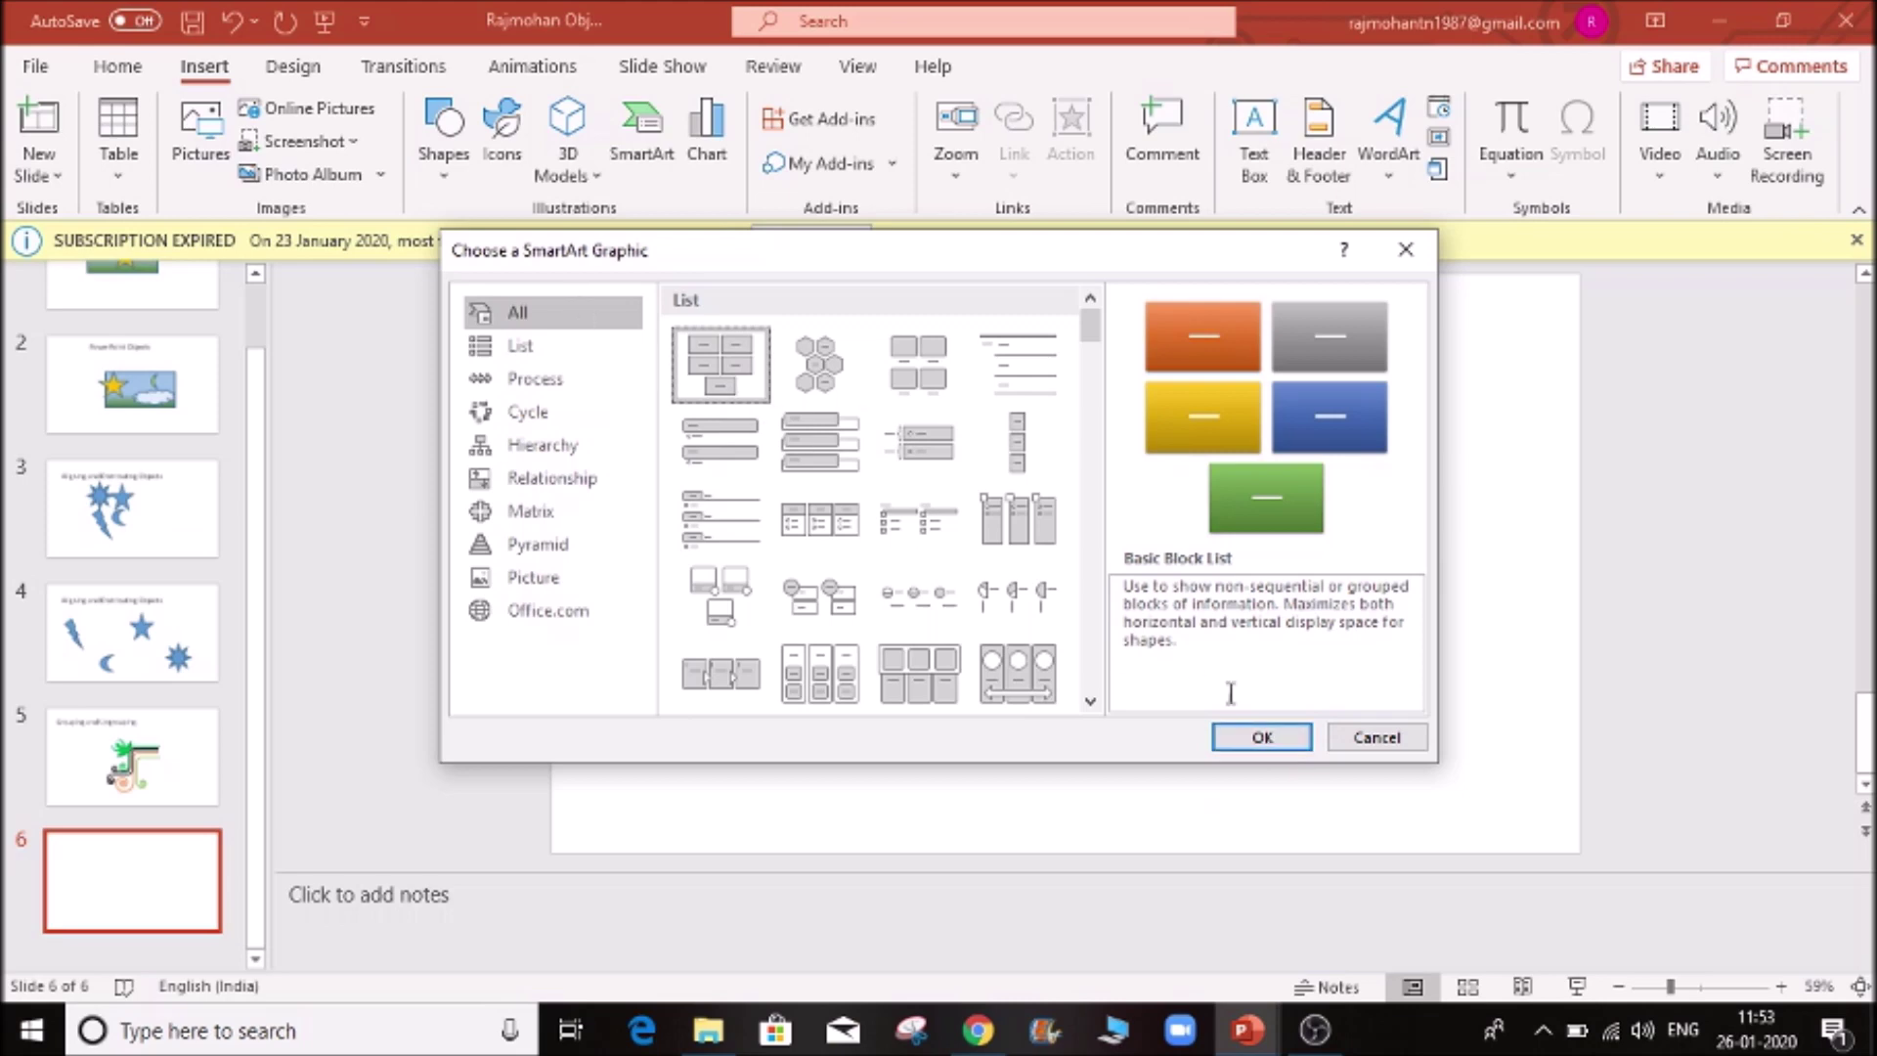
click(1270, 740)
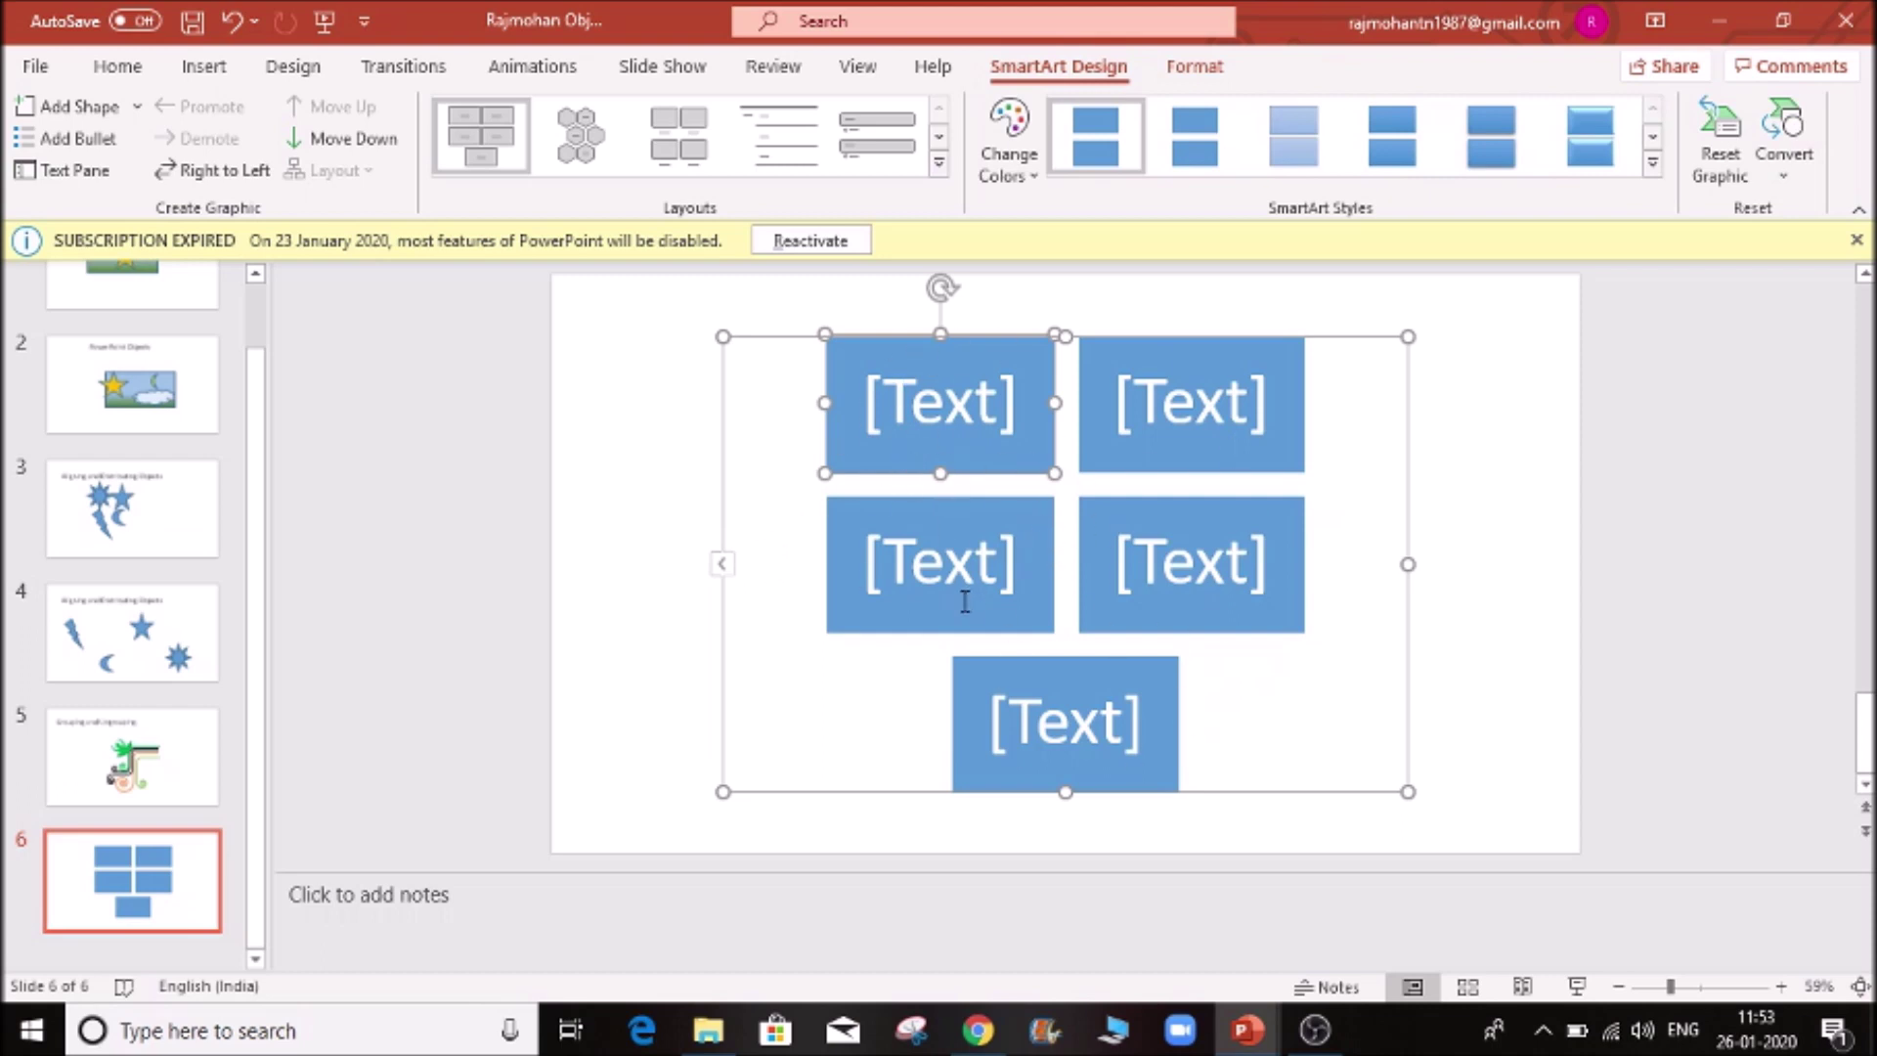
- Show the text pane listing one bullet per block of the Basic Block List graphic
click(722, 567)
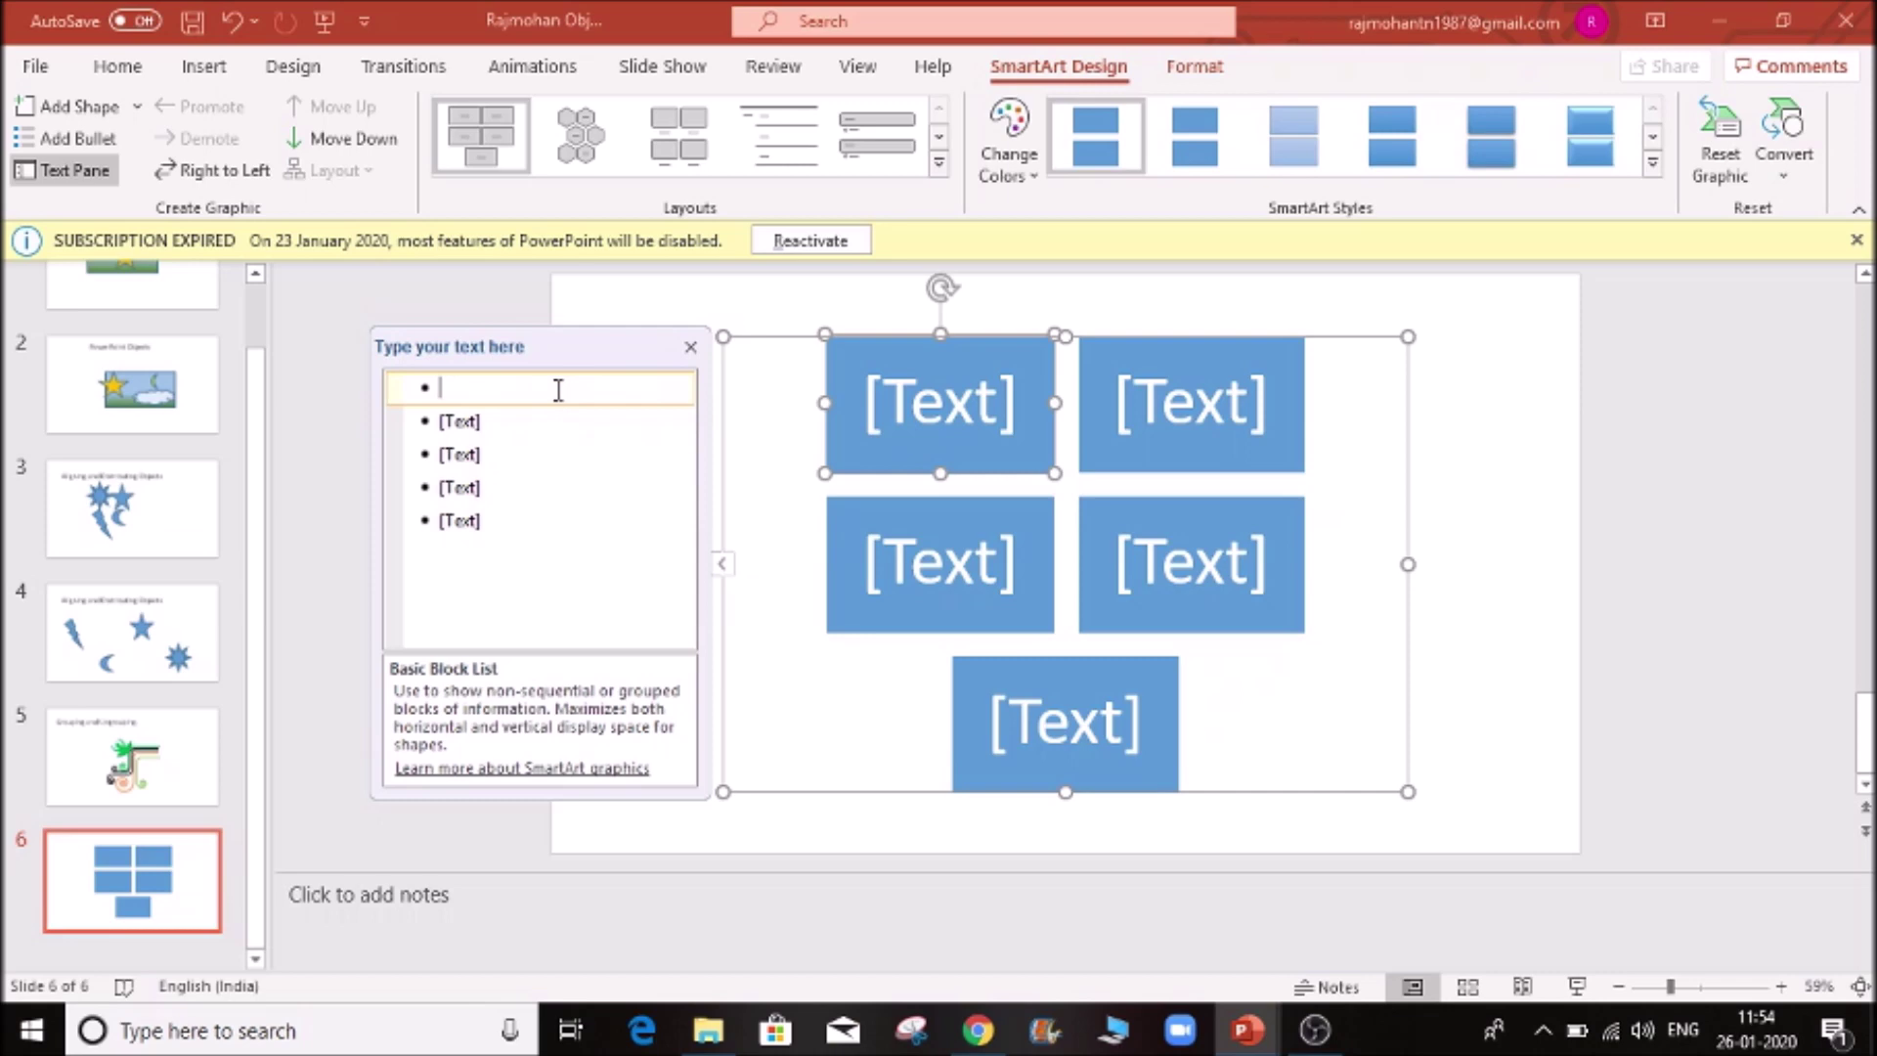
- Type Bangalore and Chennai into the first two text-pane bullets, then return to the Bangalore line
text(Ba)
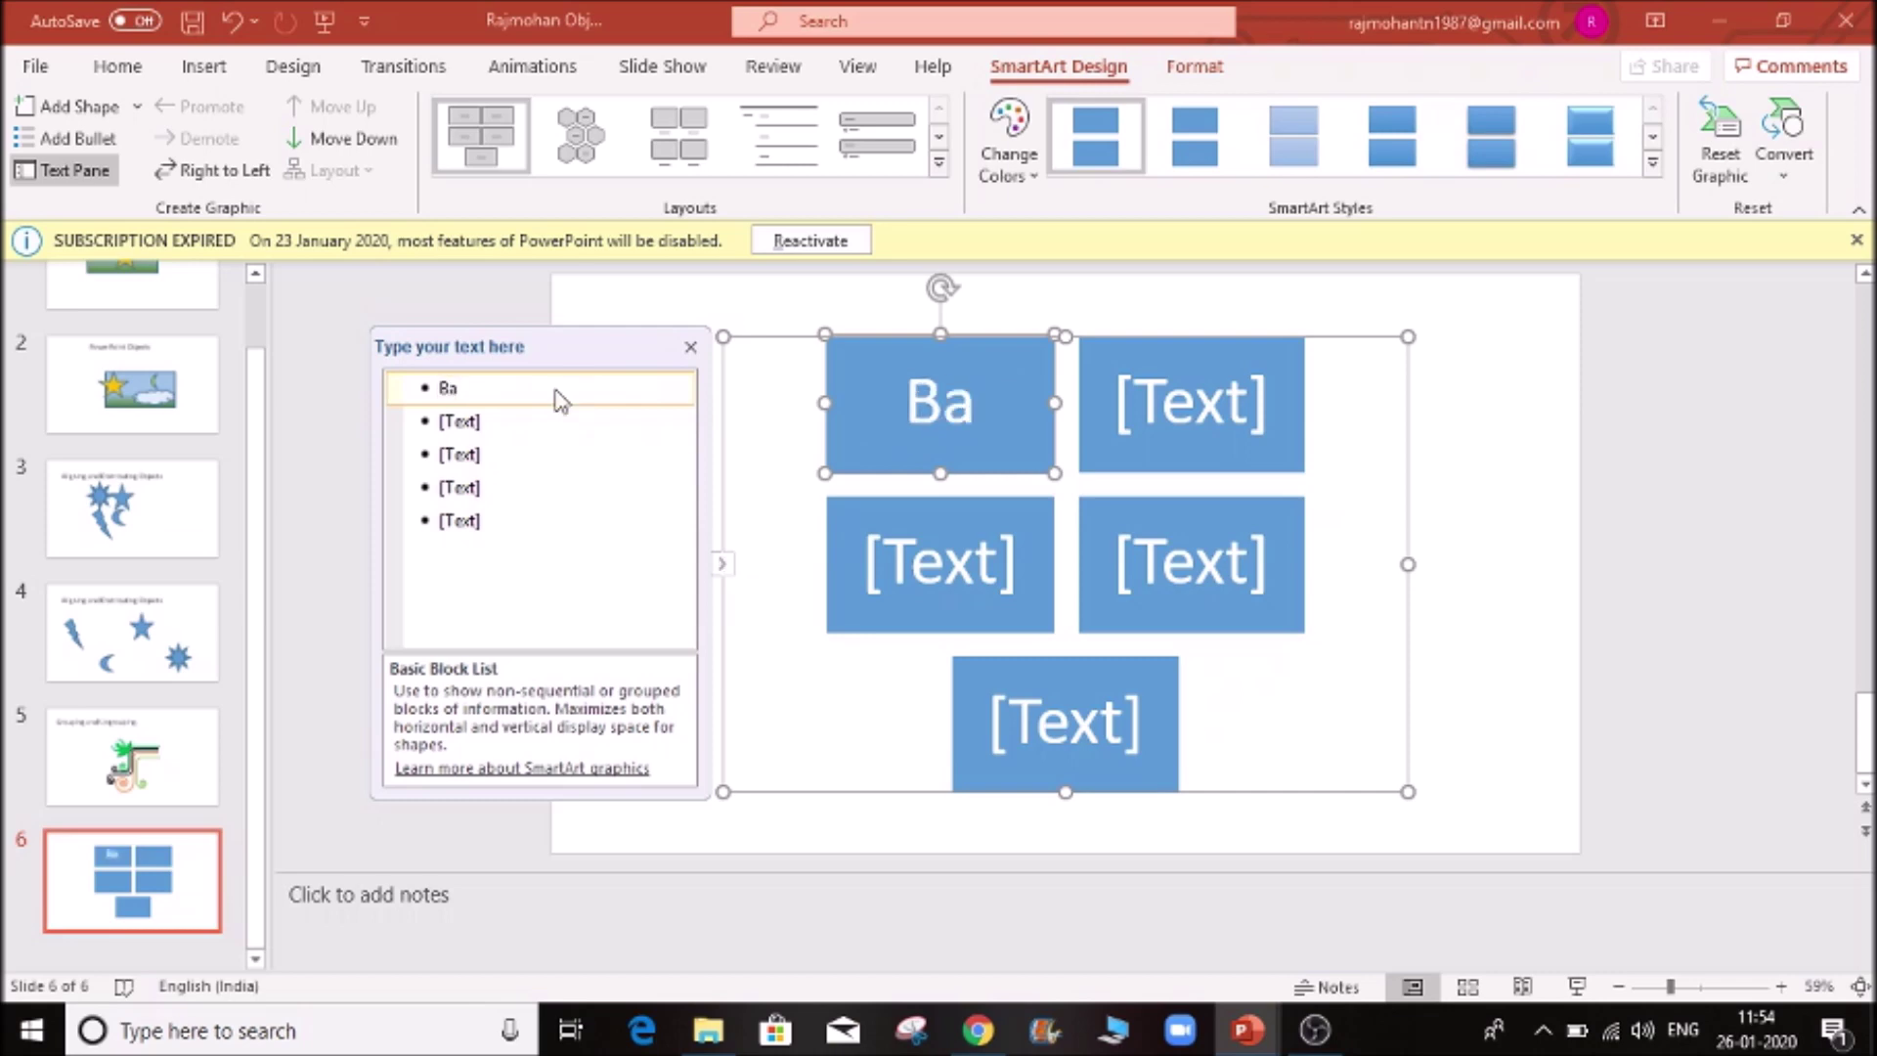
text(ngalore)
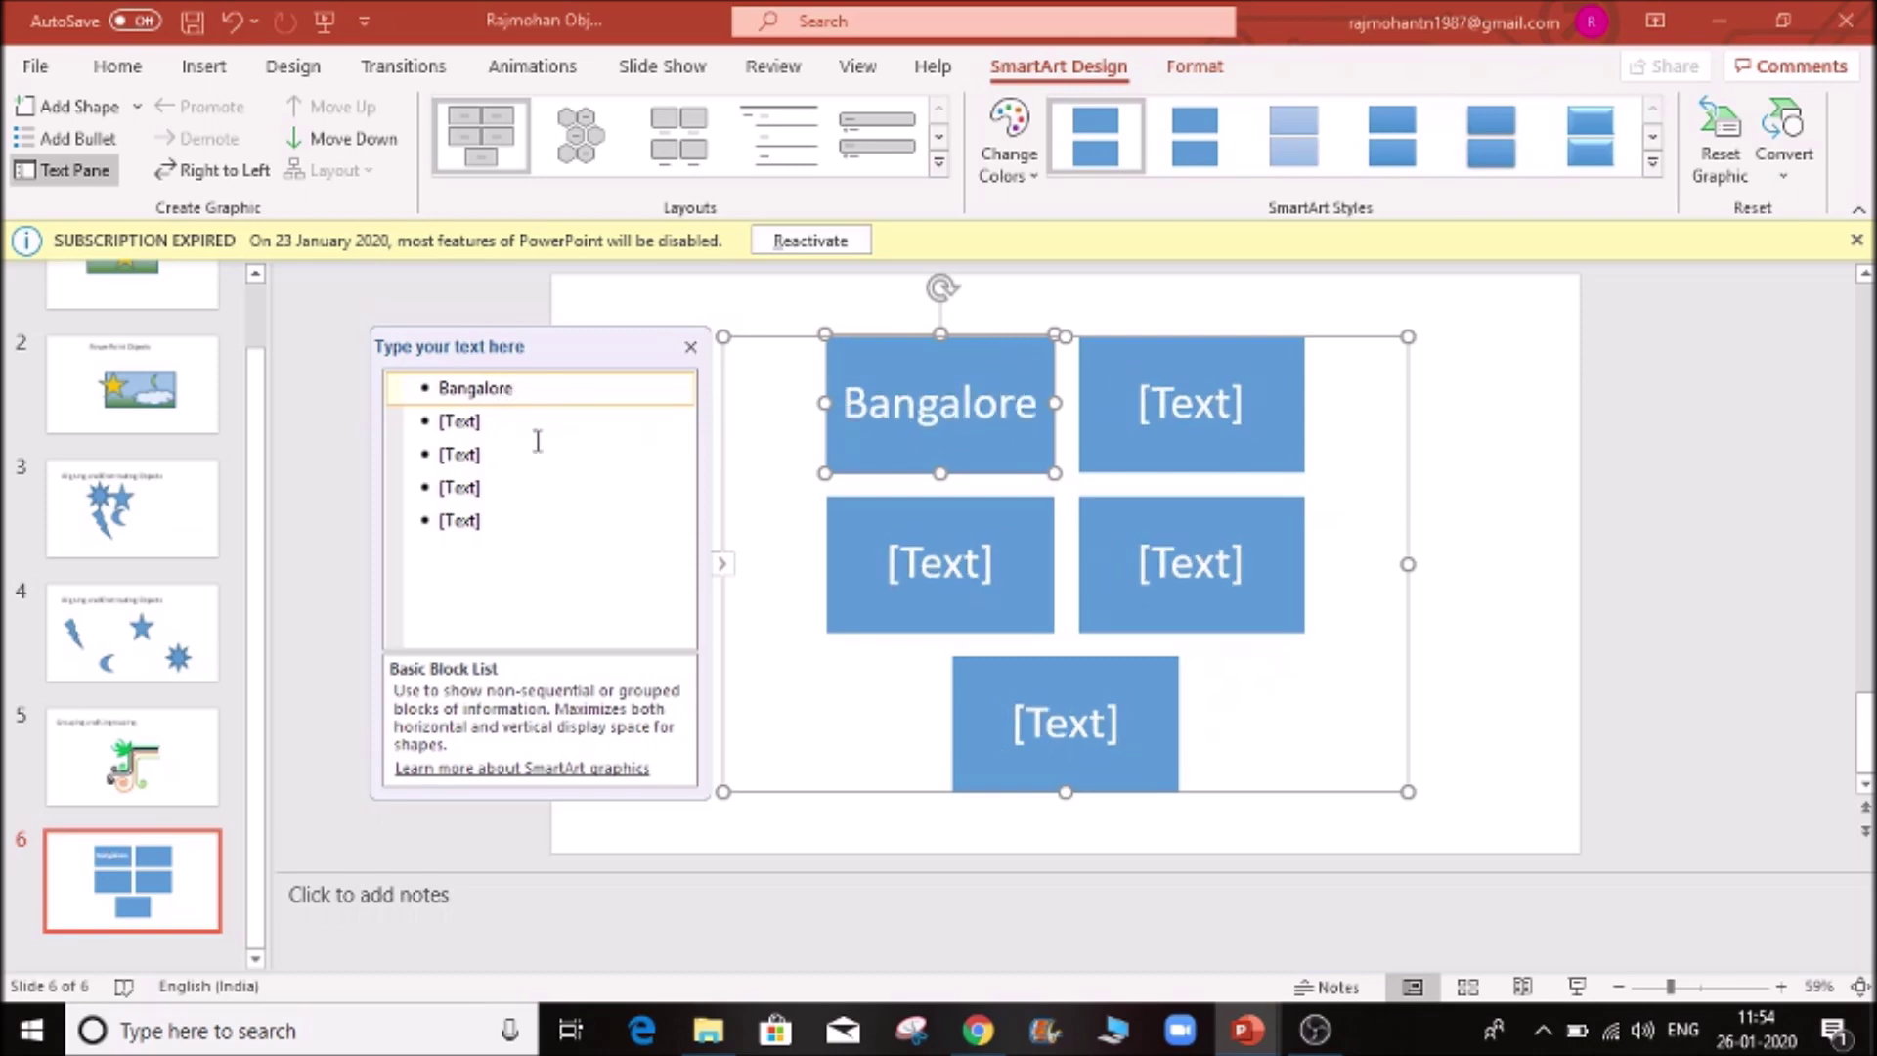
click(525, 422)
text(Chennai)
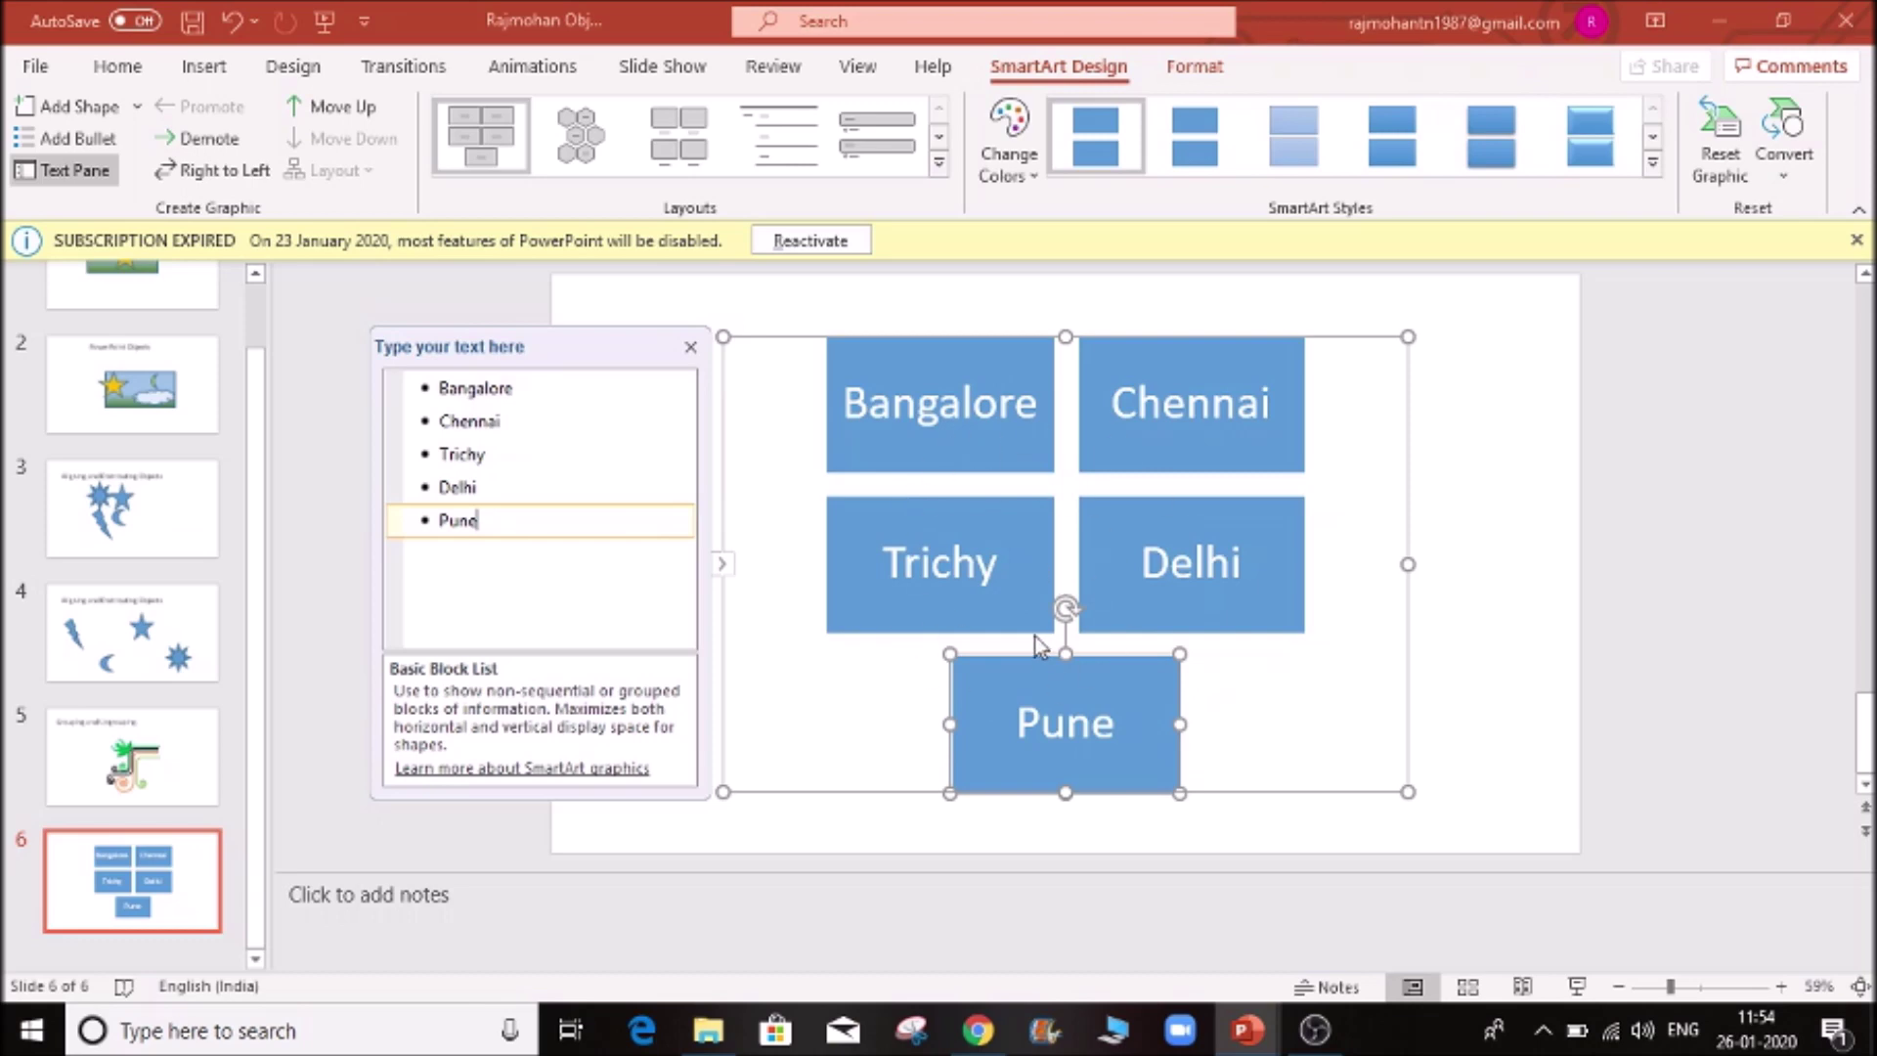
click(592, 389)
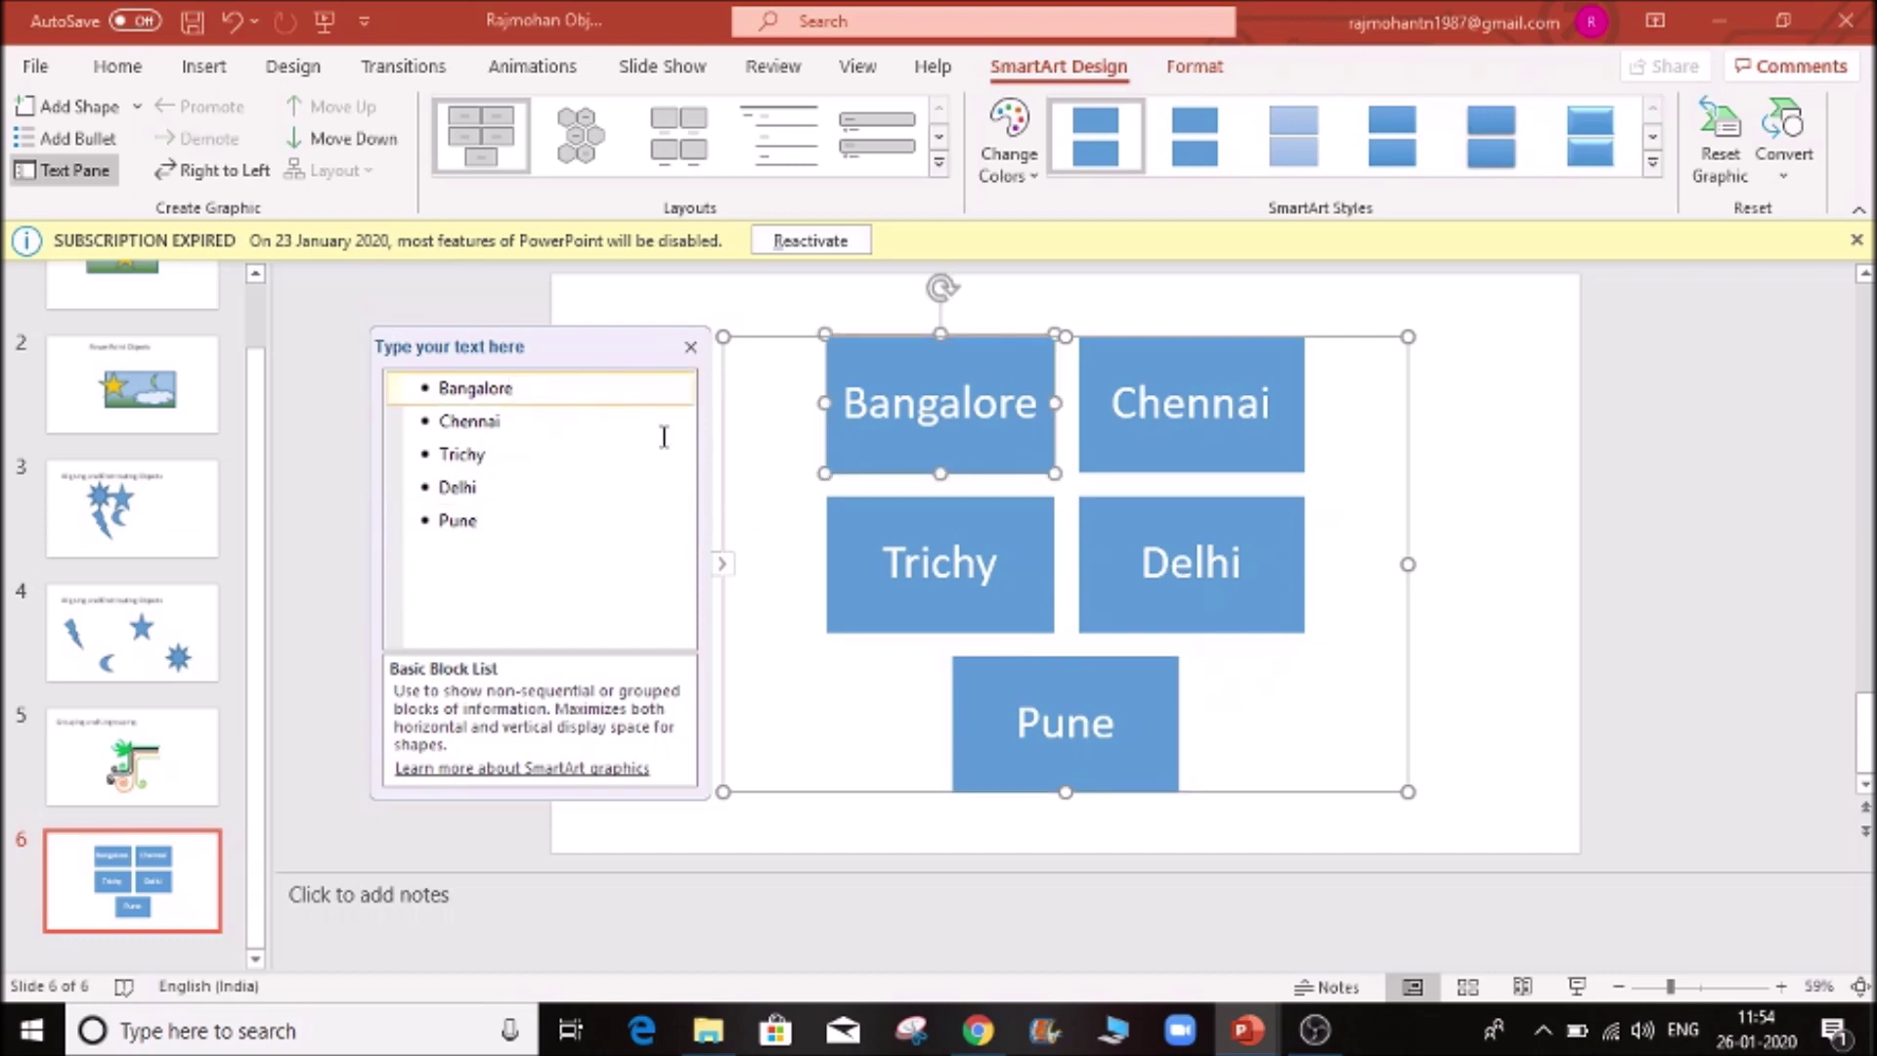
key(Return)
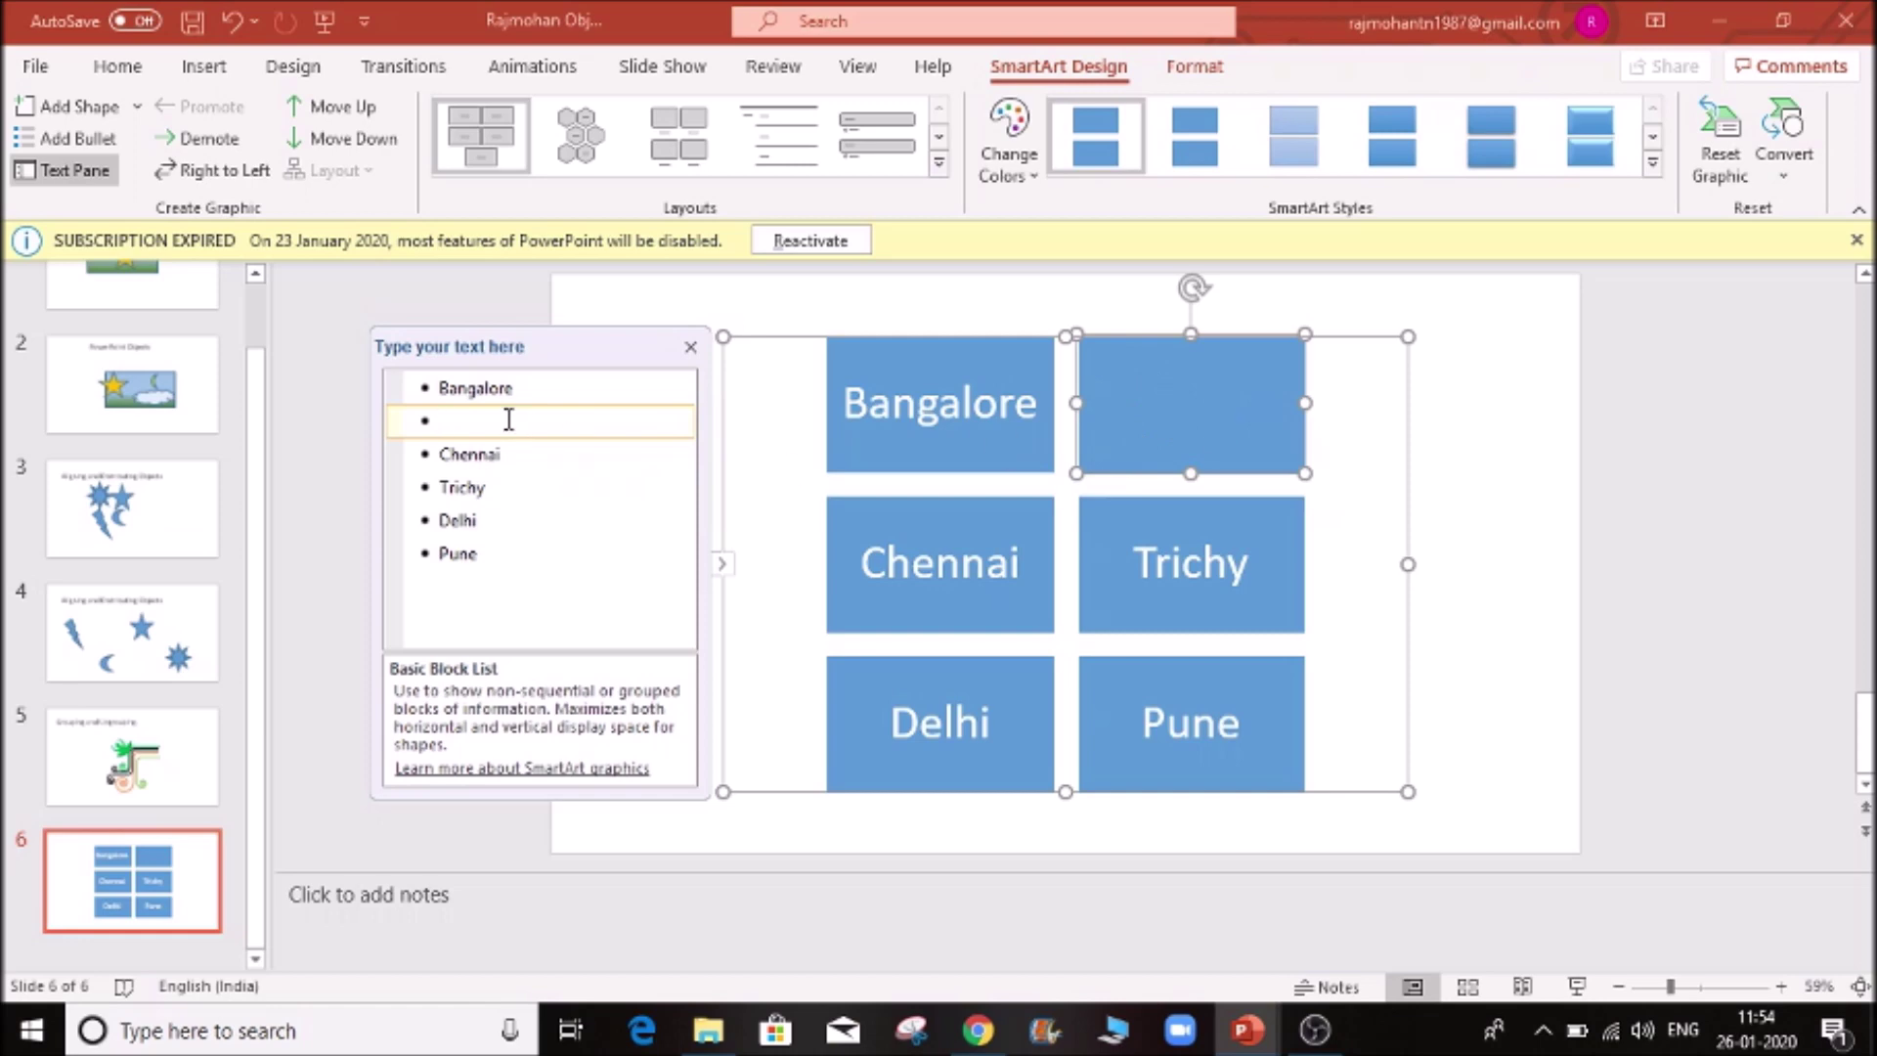
text(Mumbai)
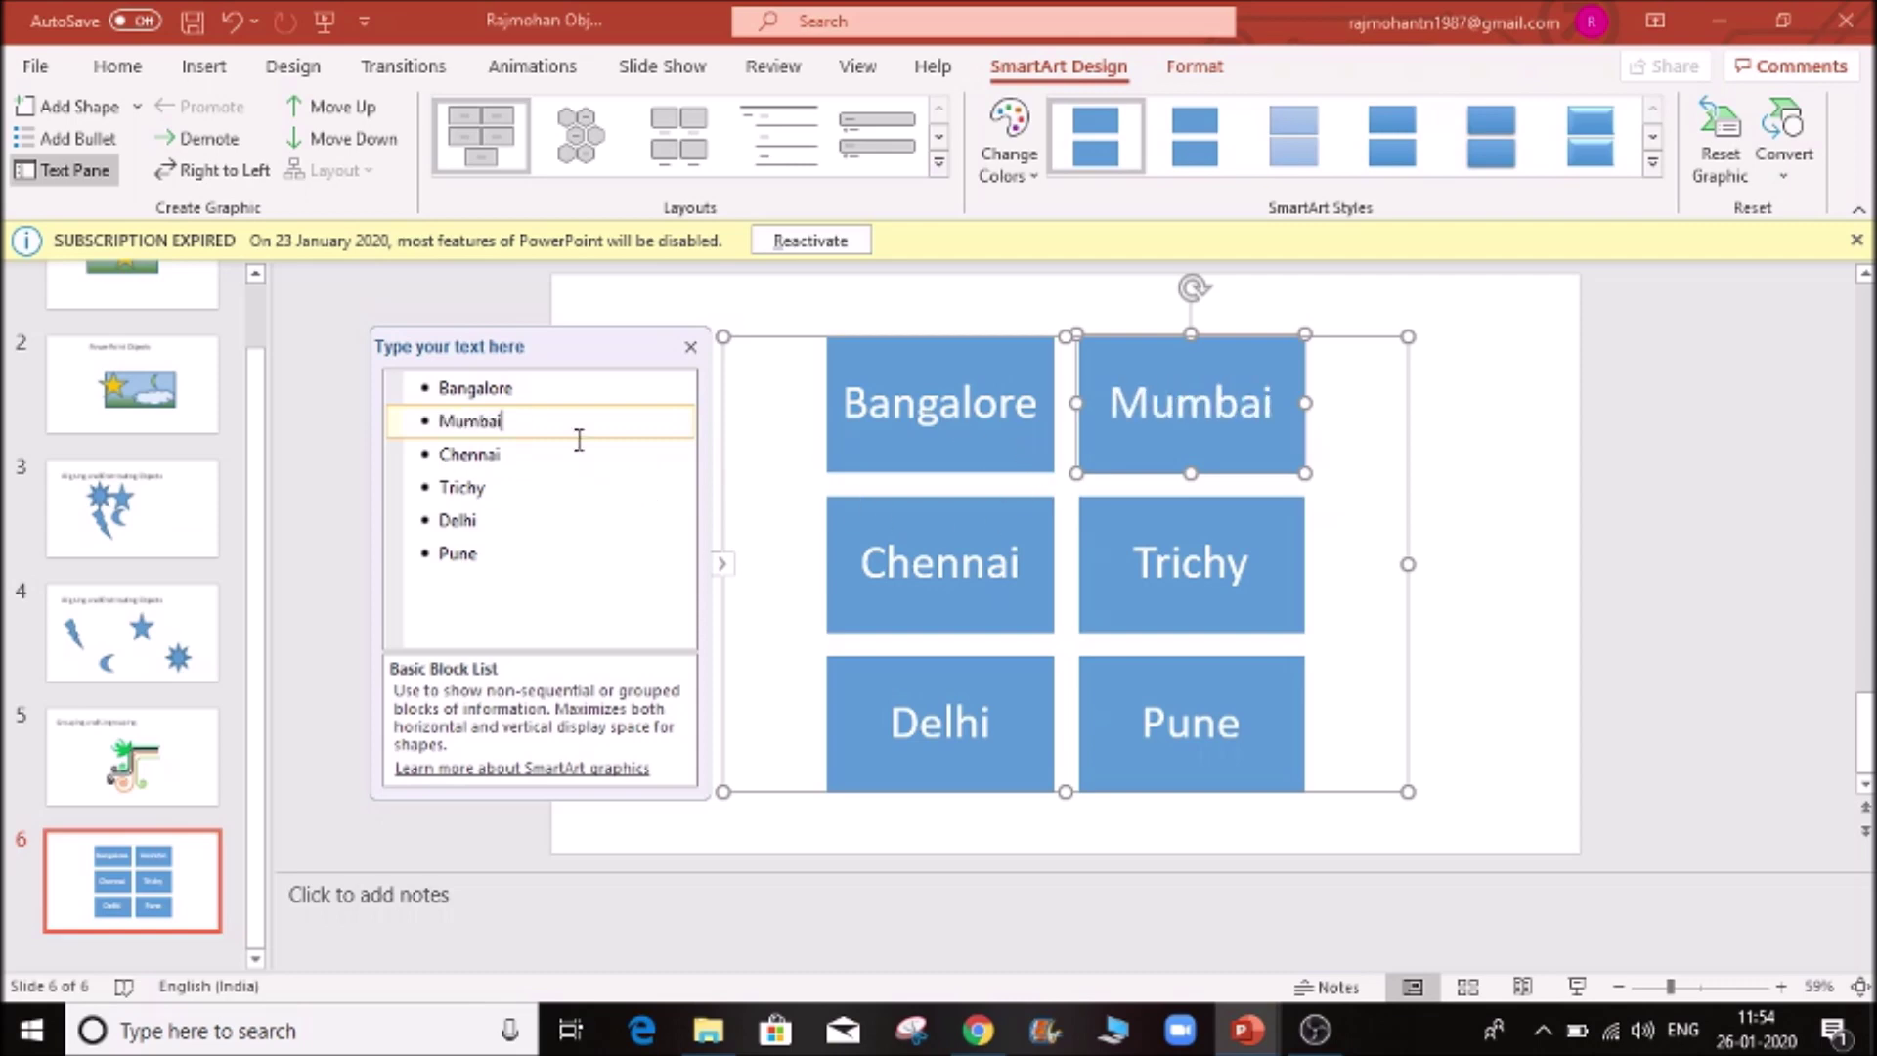
key(Return)
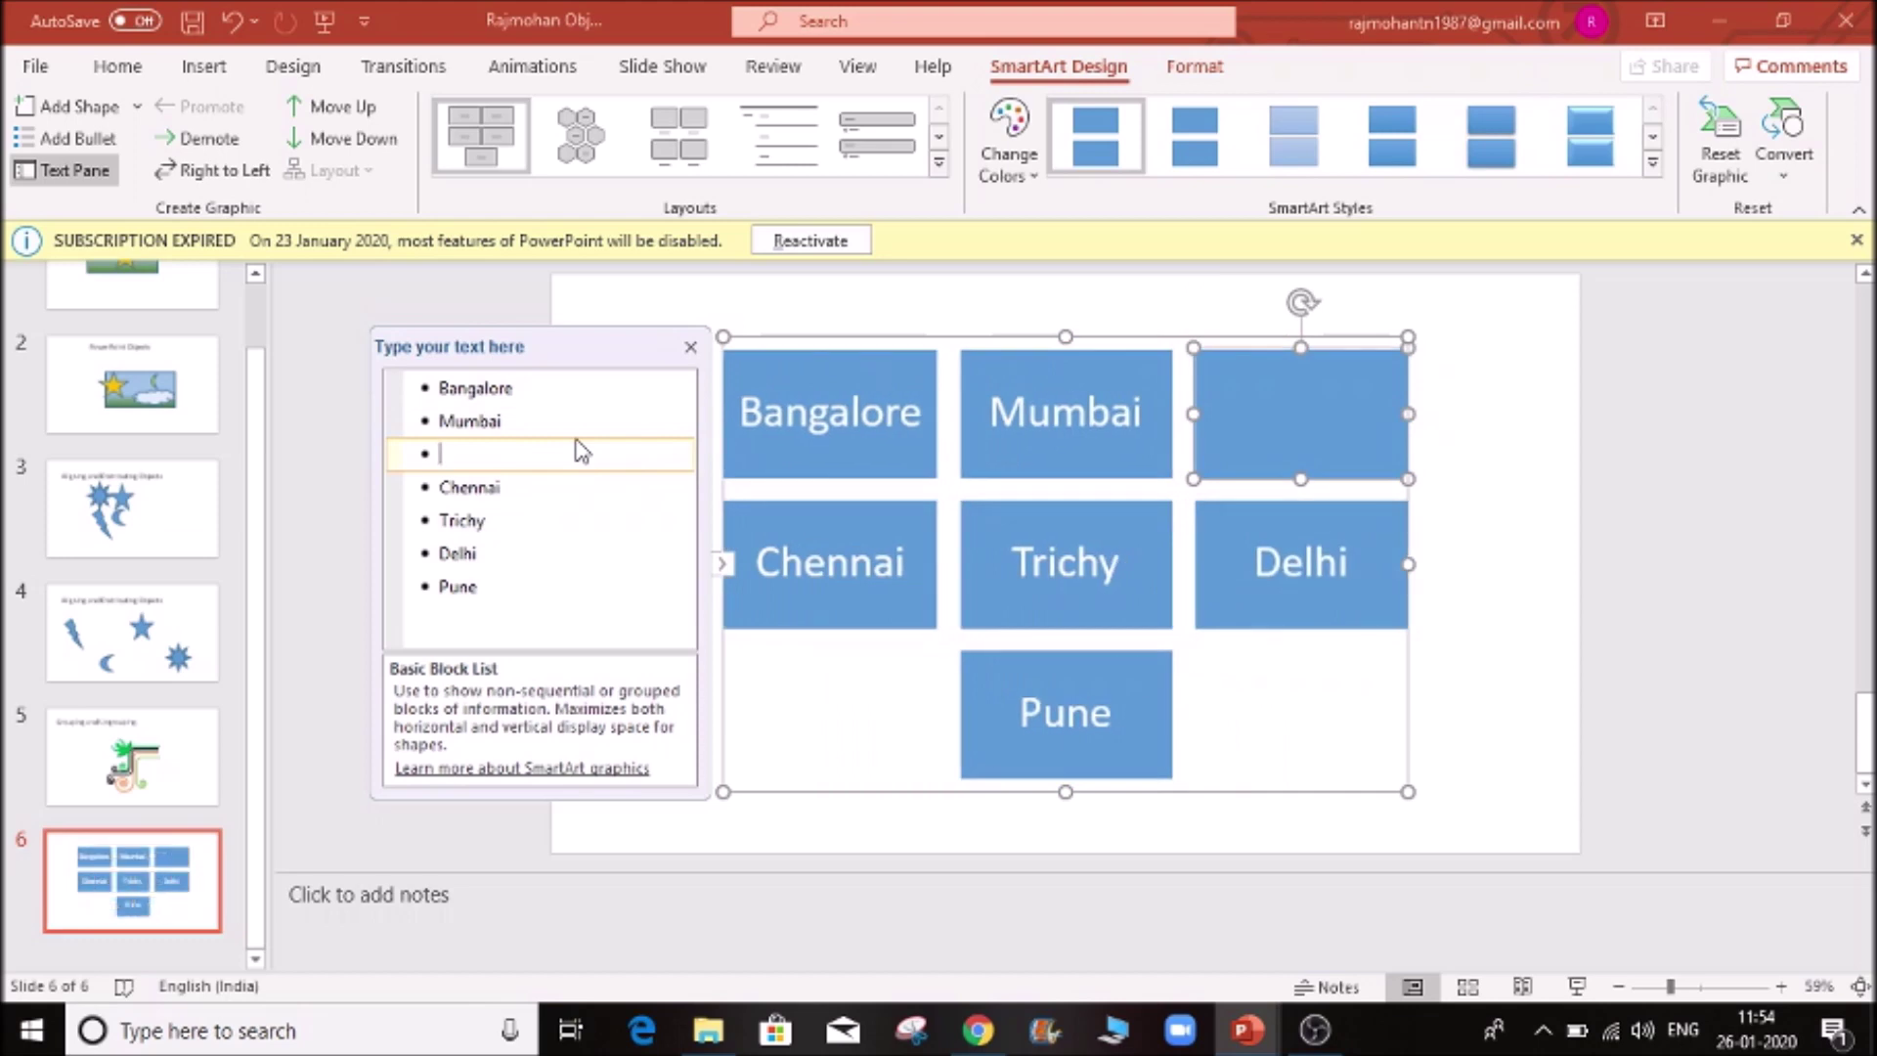
key(BackSpace)
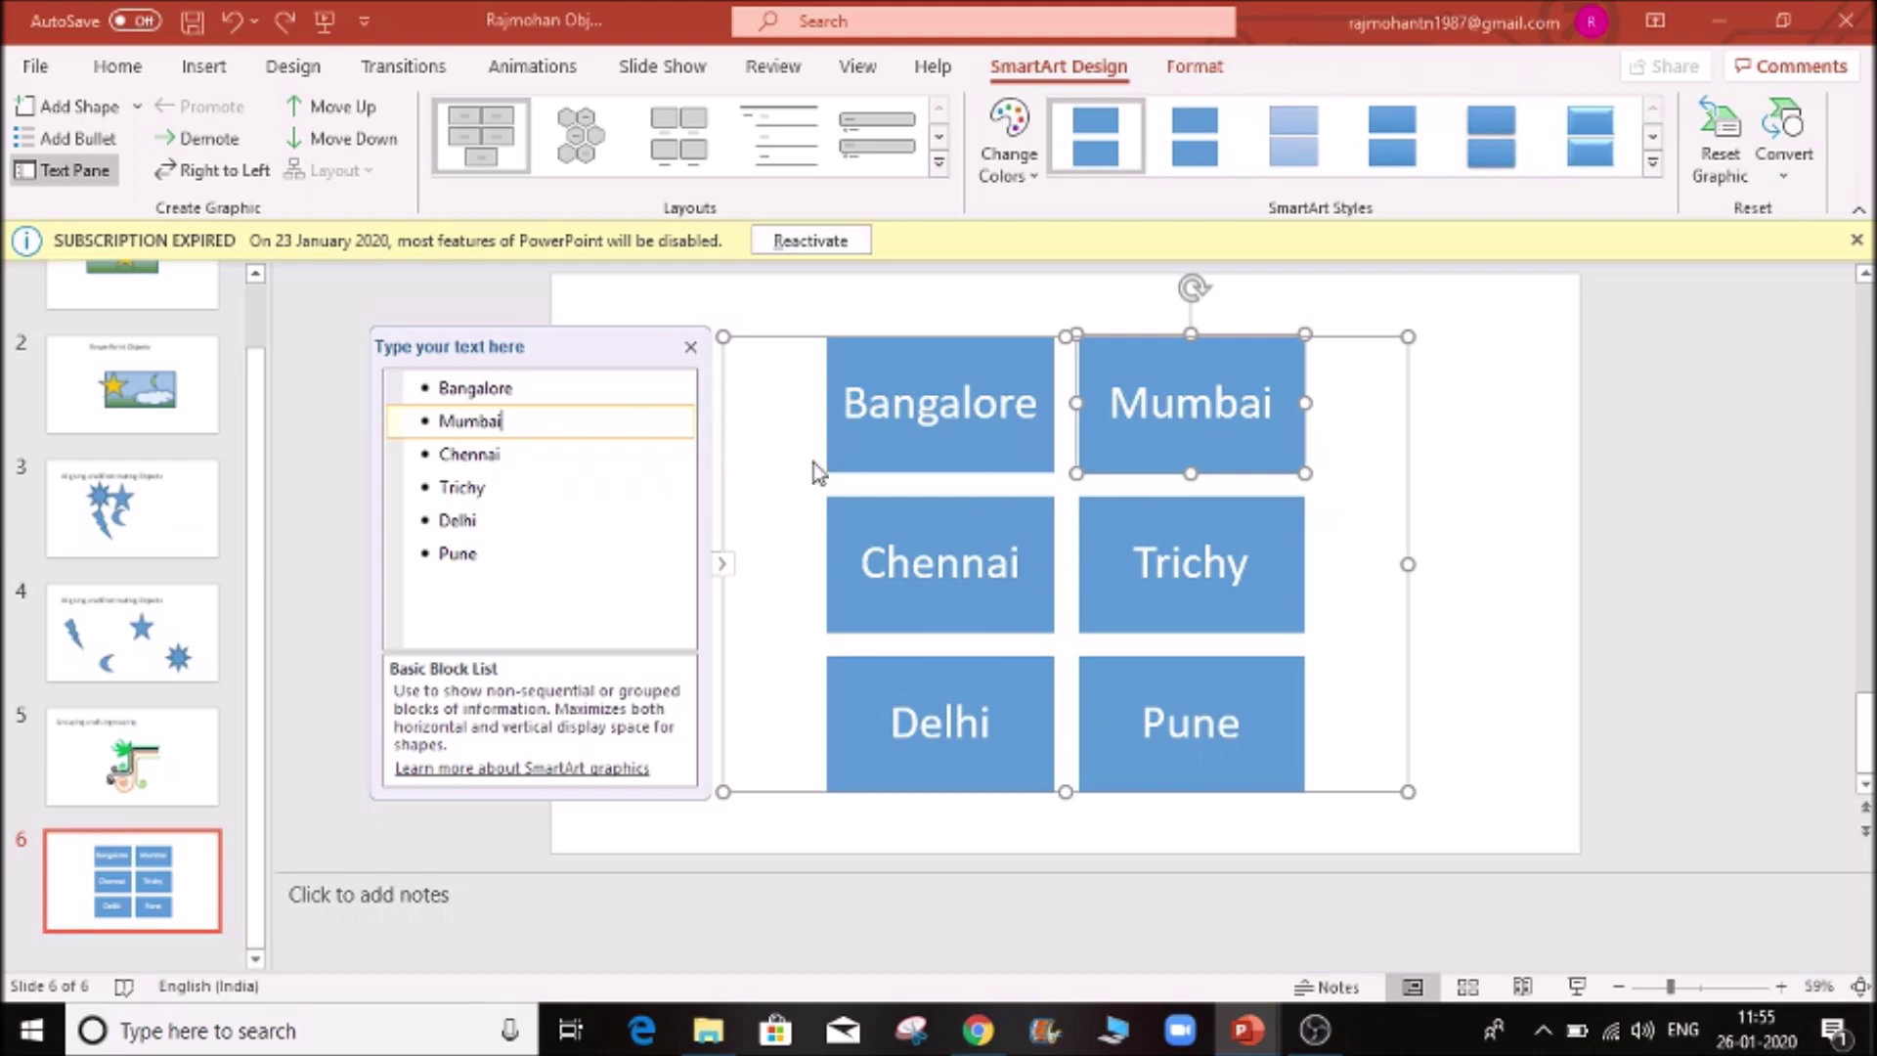
- Hide the text pane and widen the SmartArt so the six city blocks form two rows of three
click(723, 572)
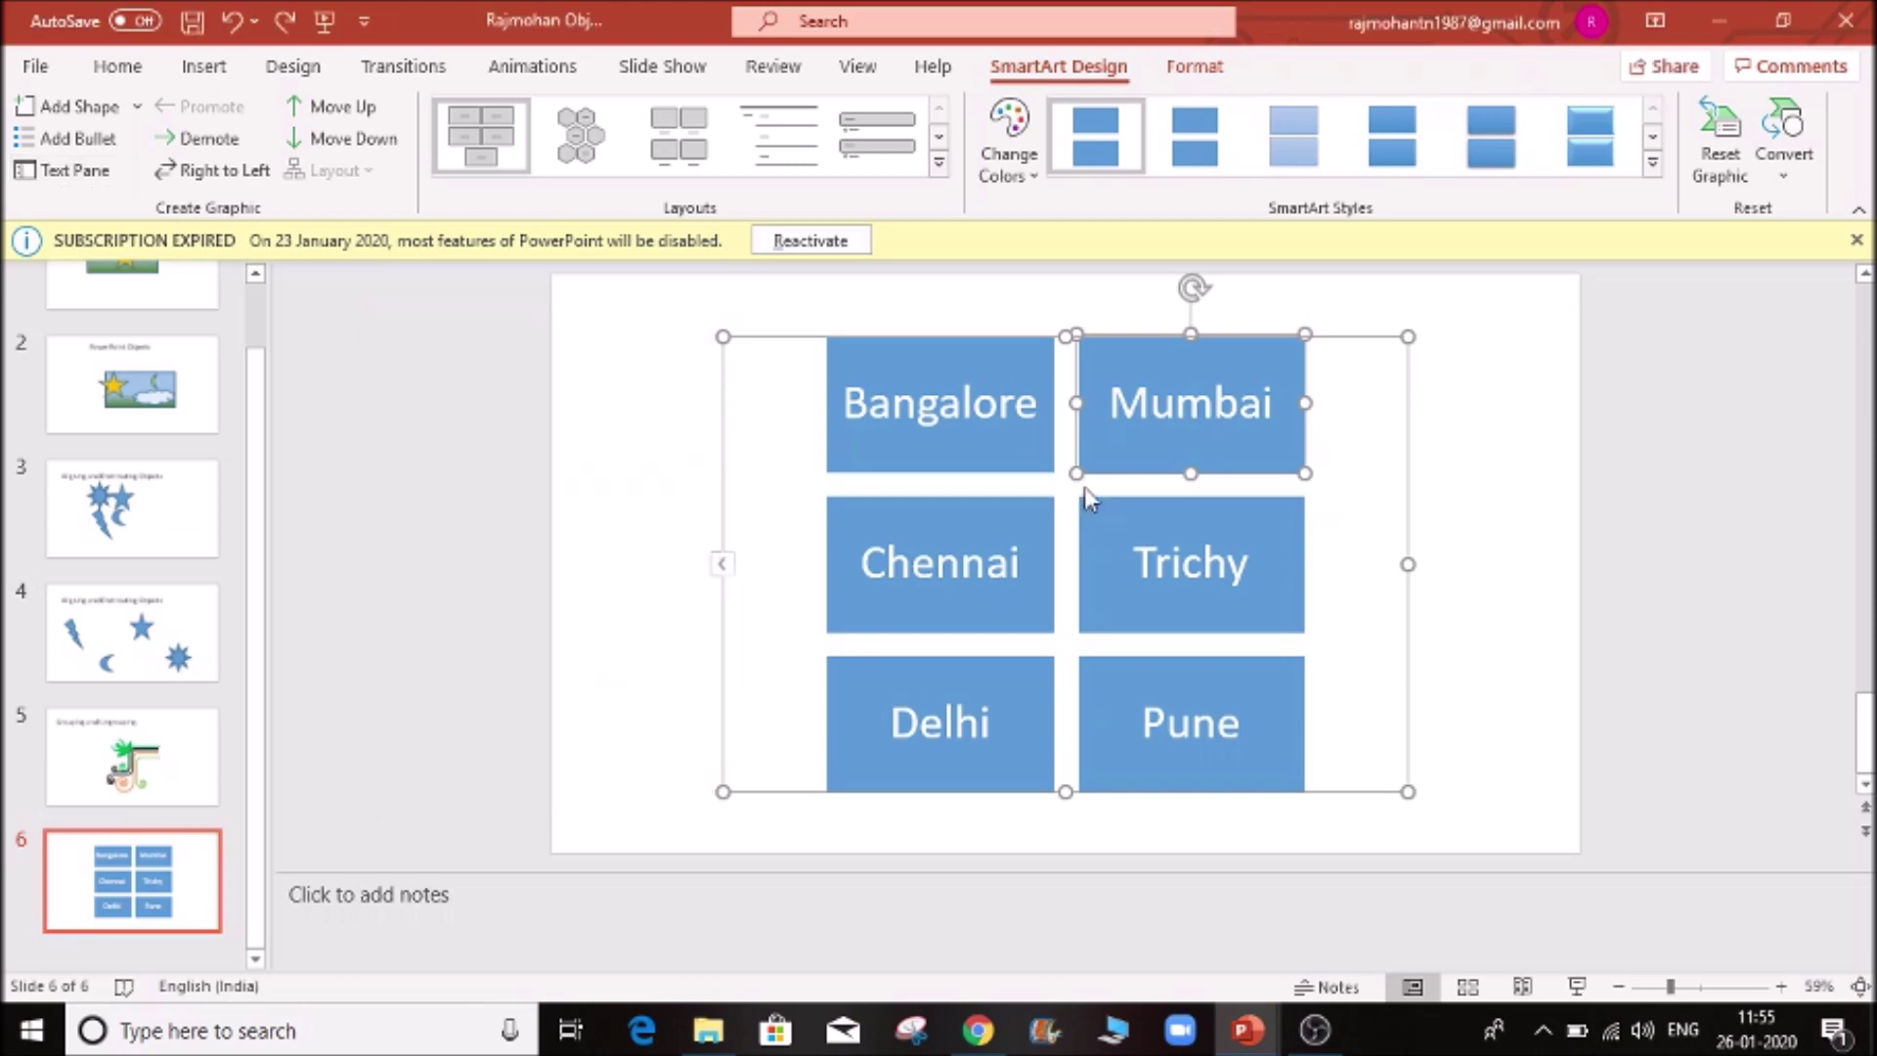
drag(1408, 334, 1458, 334)
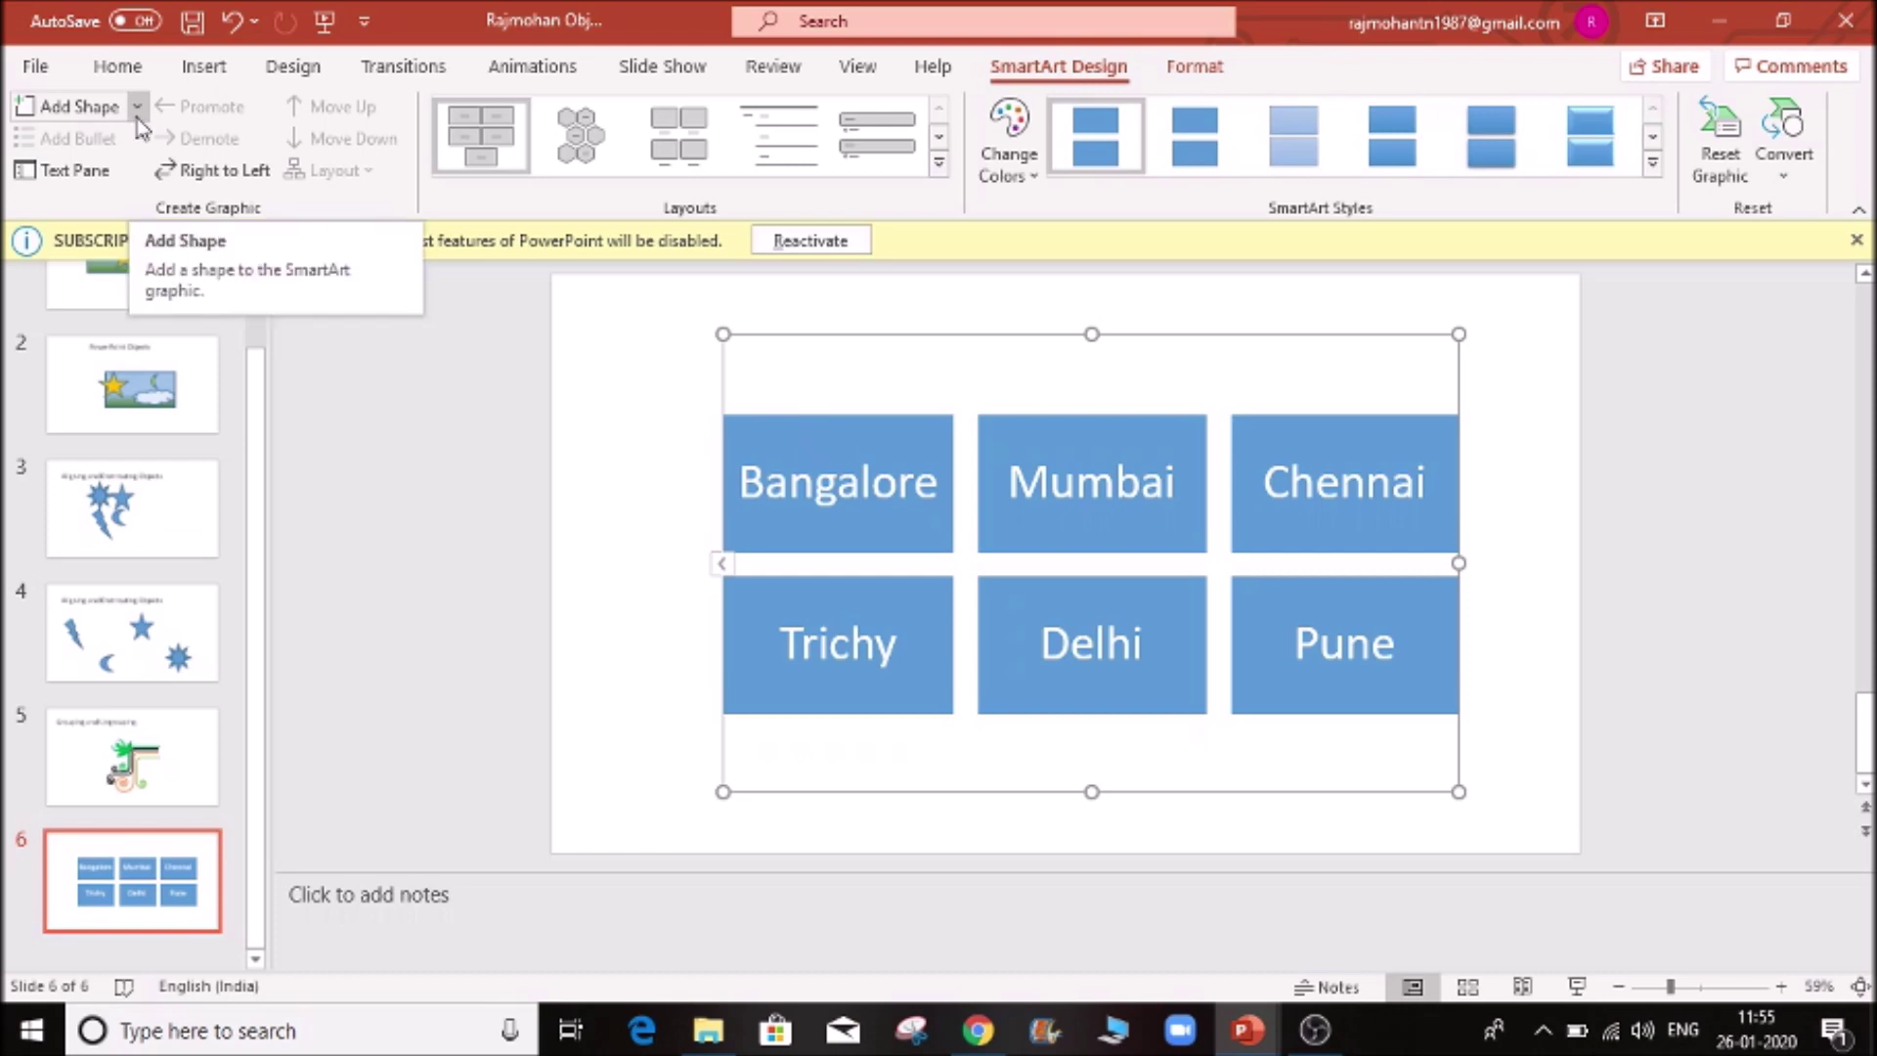
click(1118, 436)
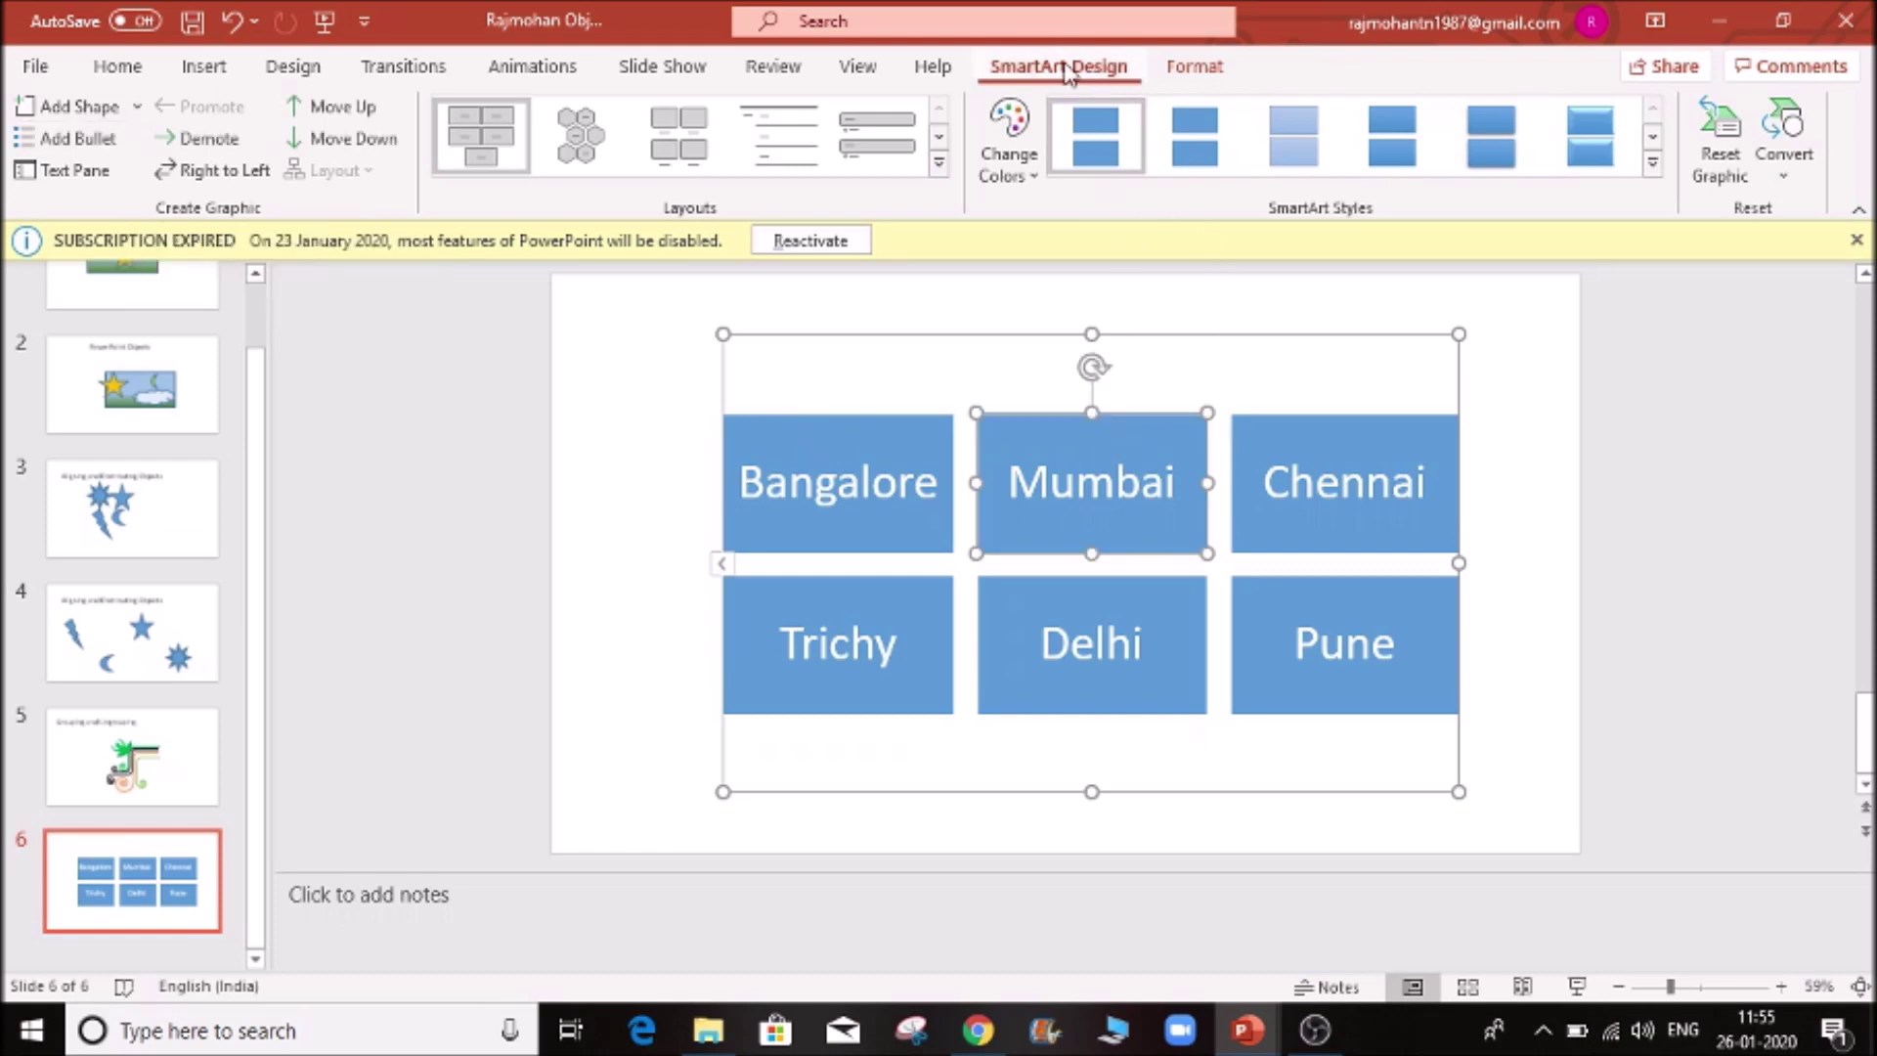
click(606, 516)
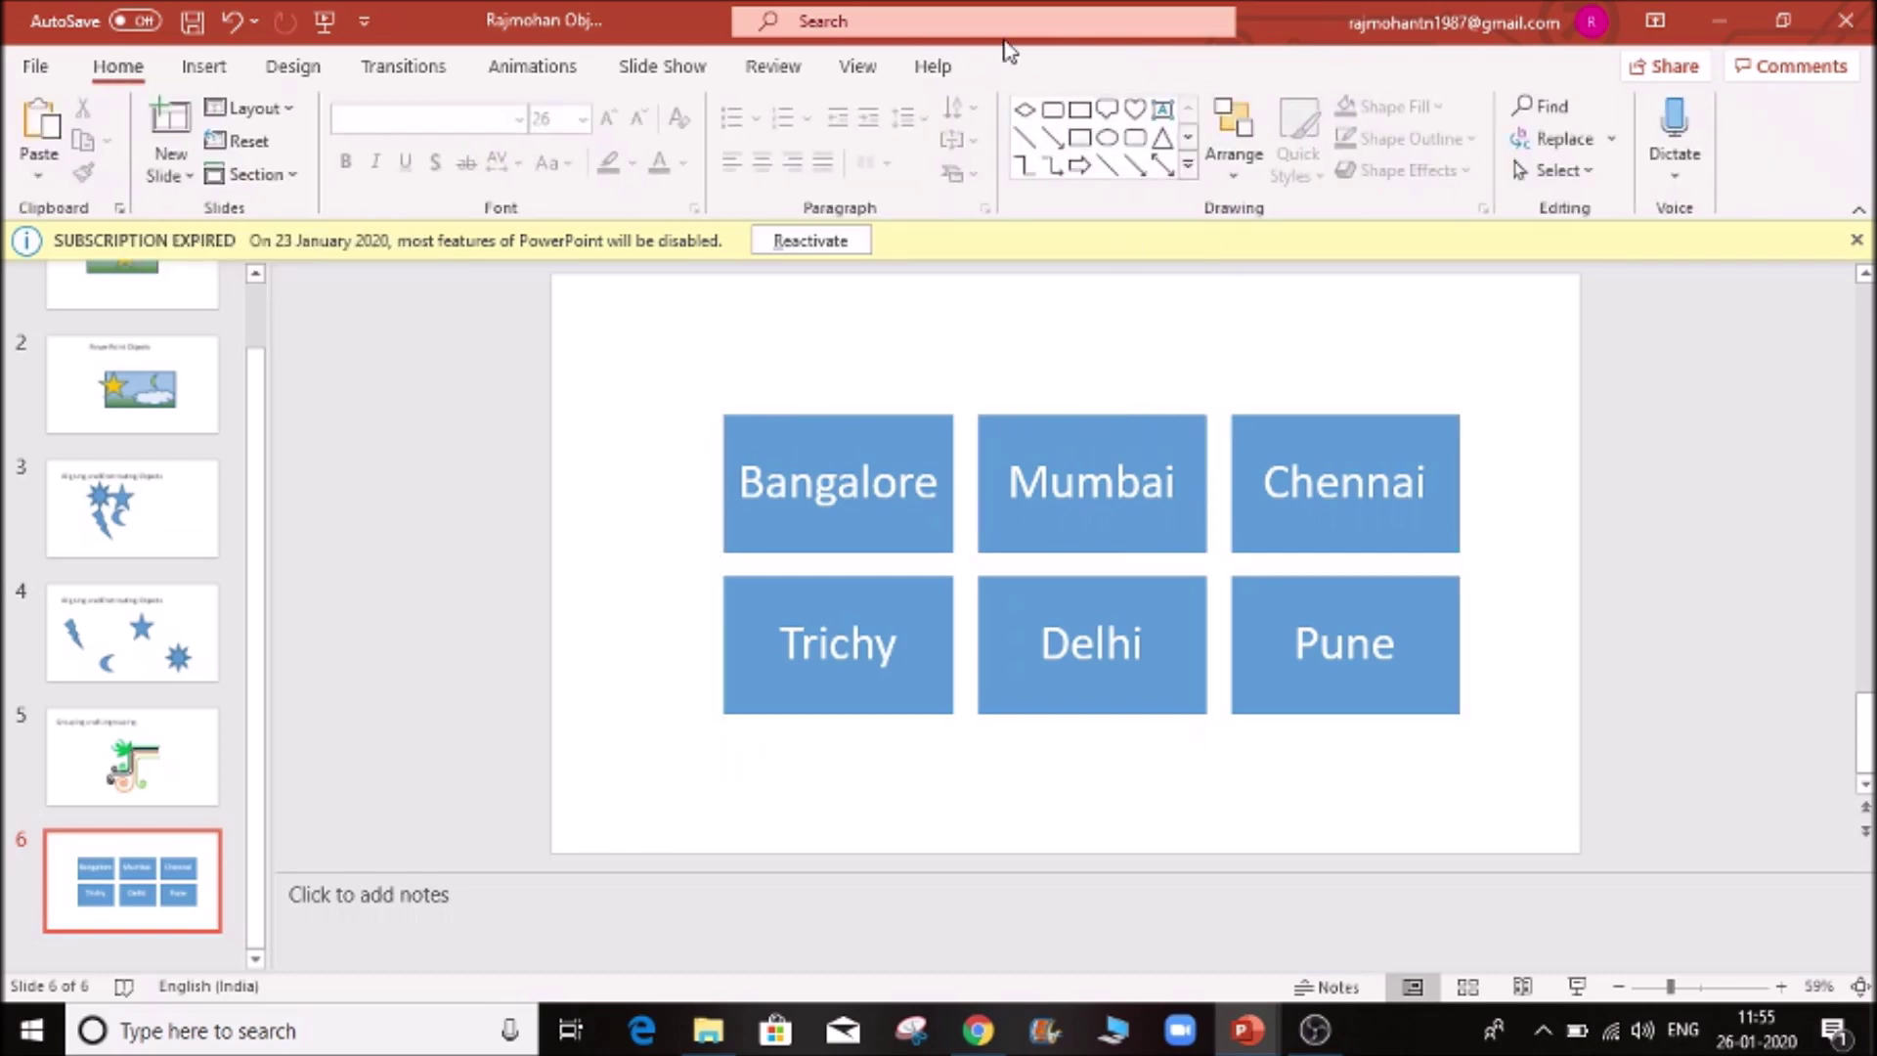
click(1006, 376)
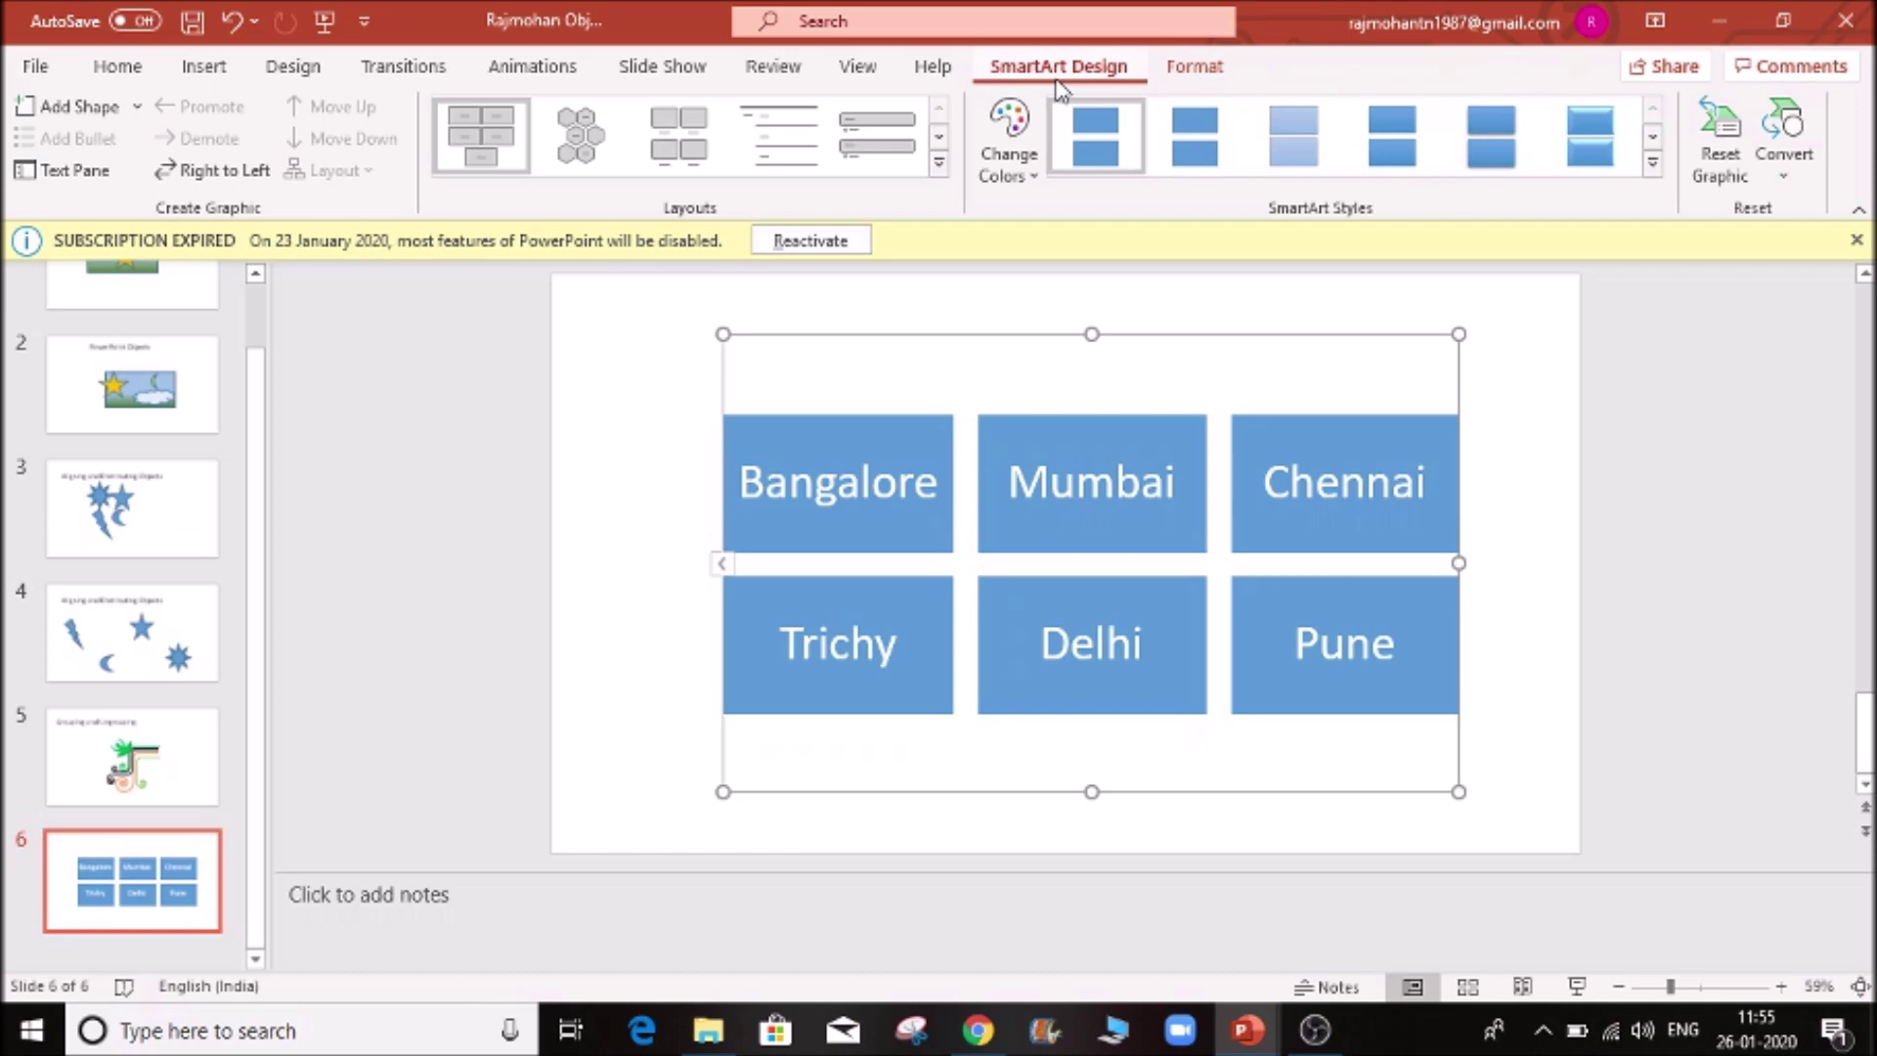
click(138, 107)
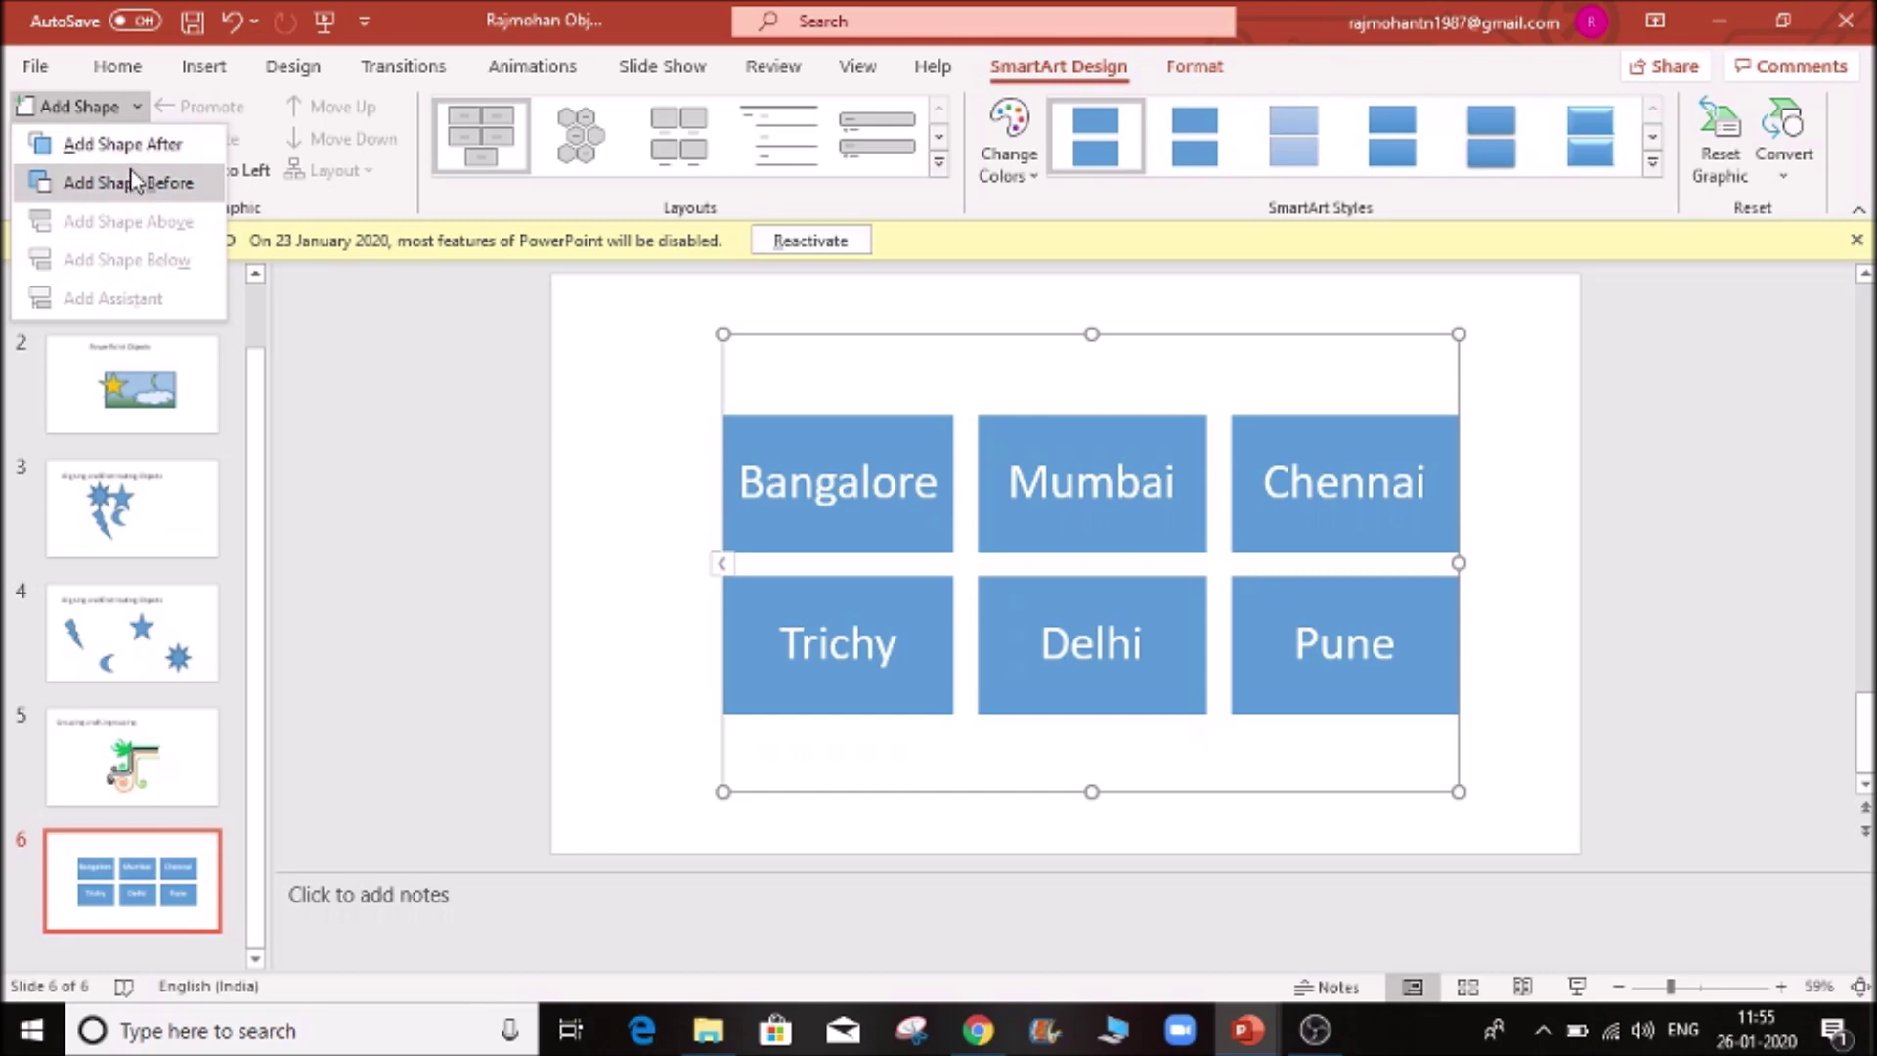
click(1073, 518)
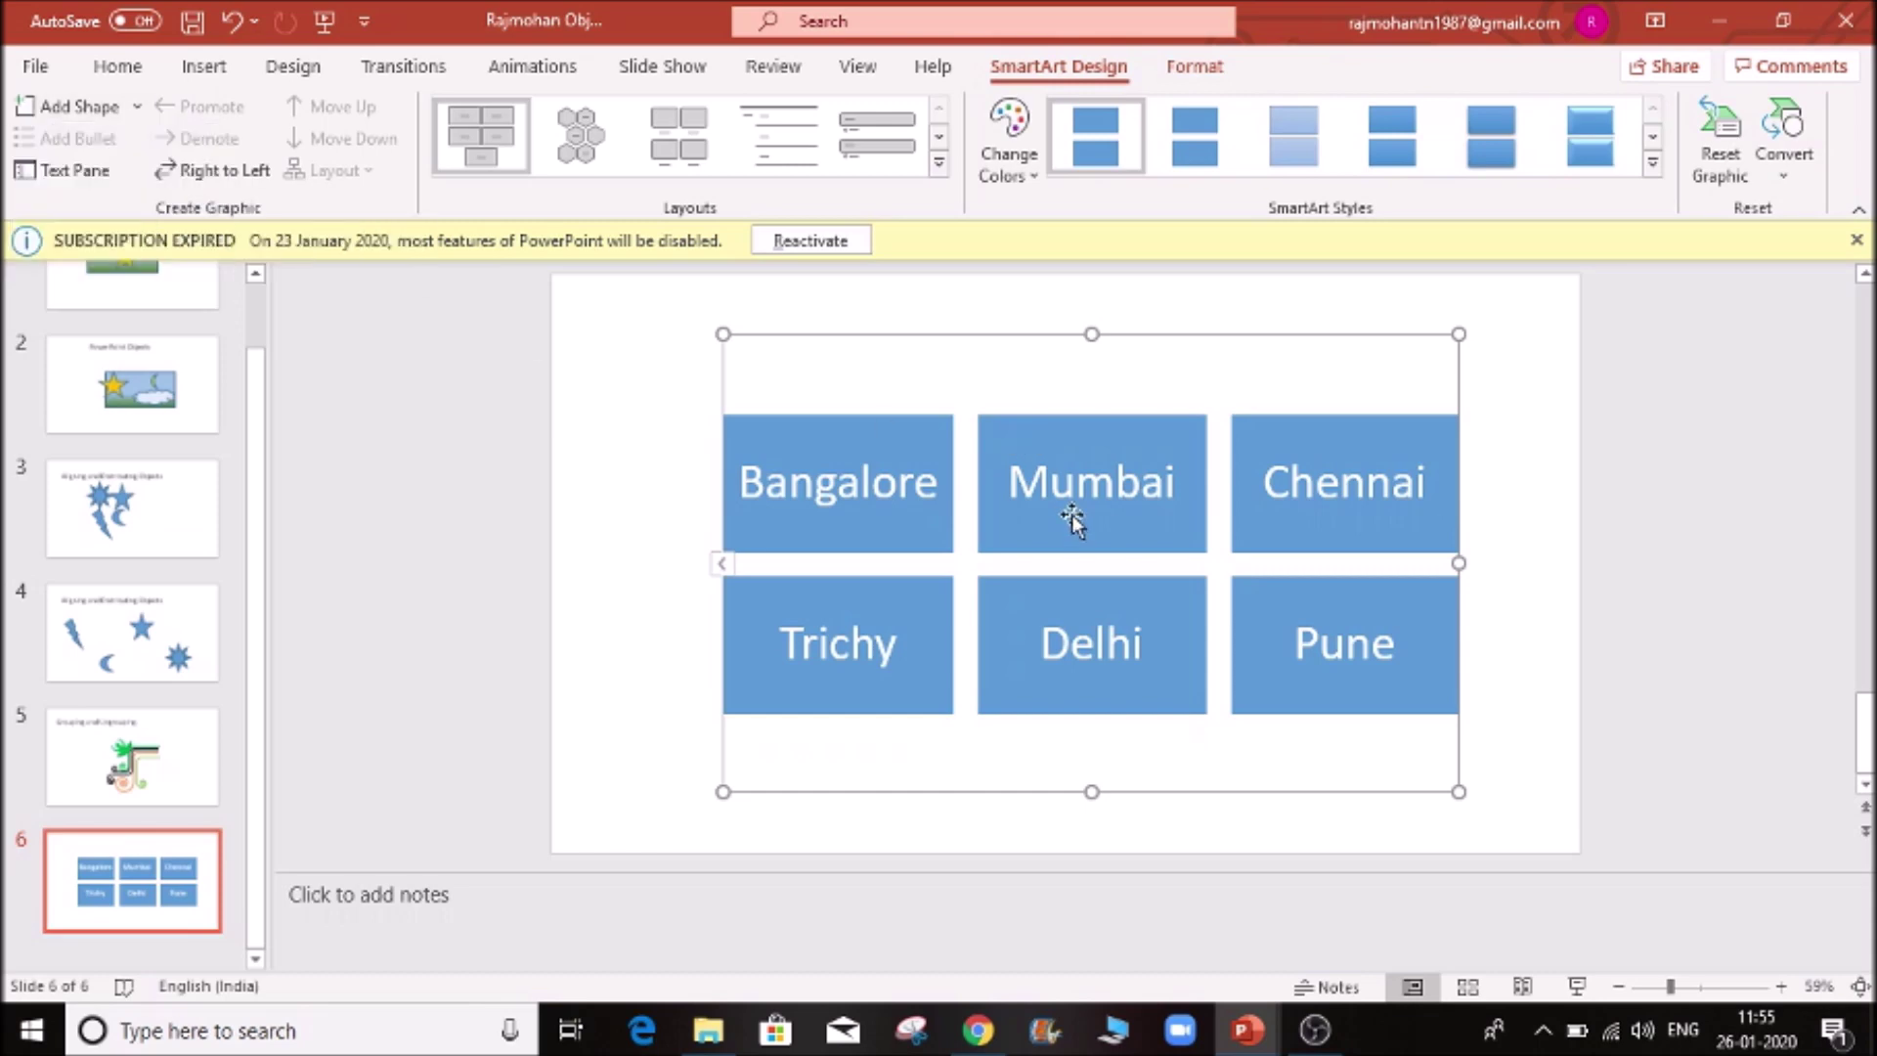
click(1075, 496)
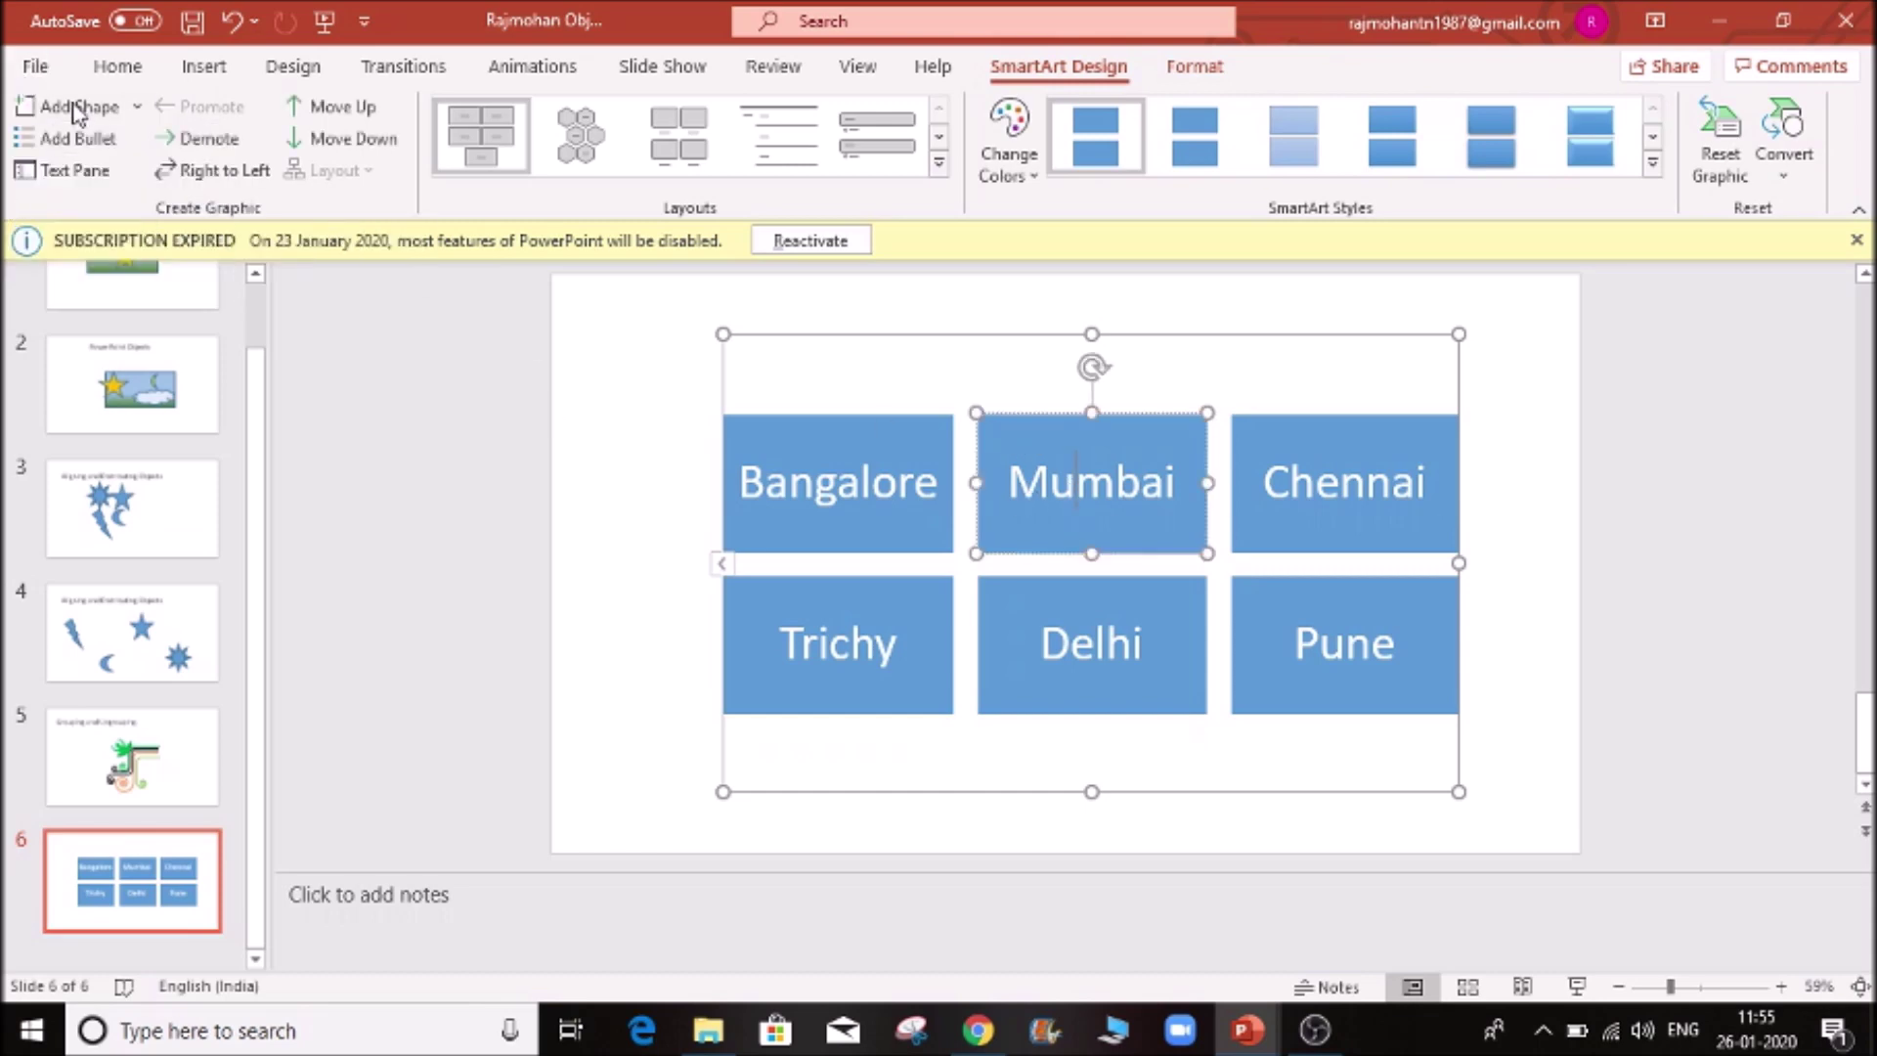
click(127, 108)
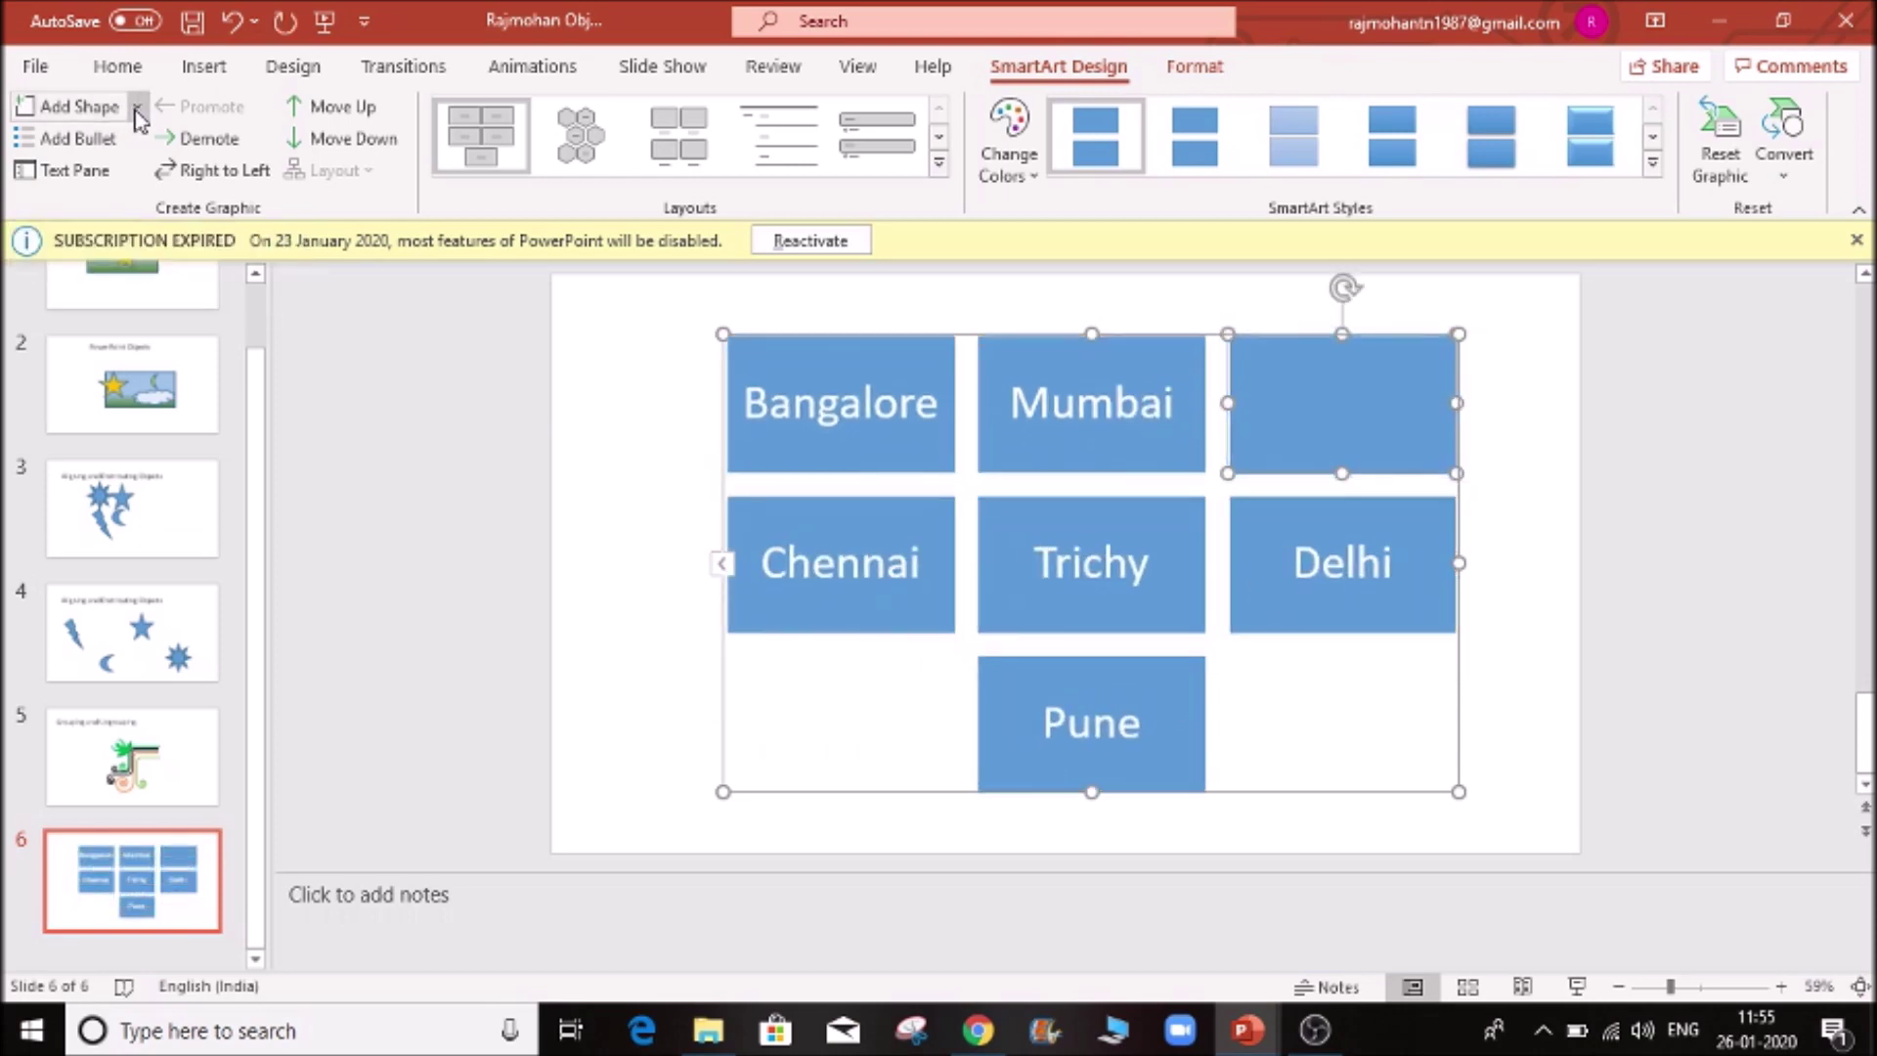
click(137, 106)
click(152, 185)
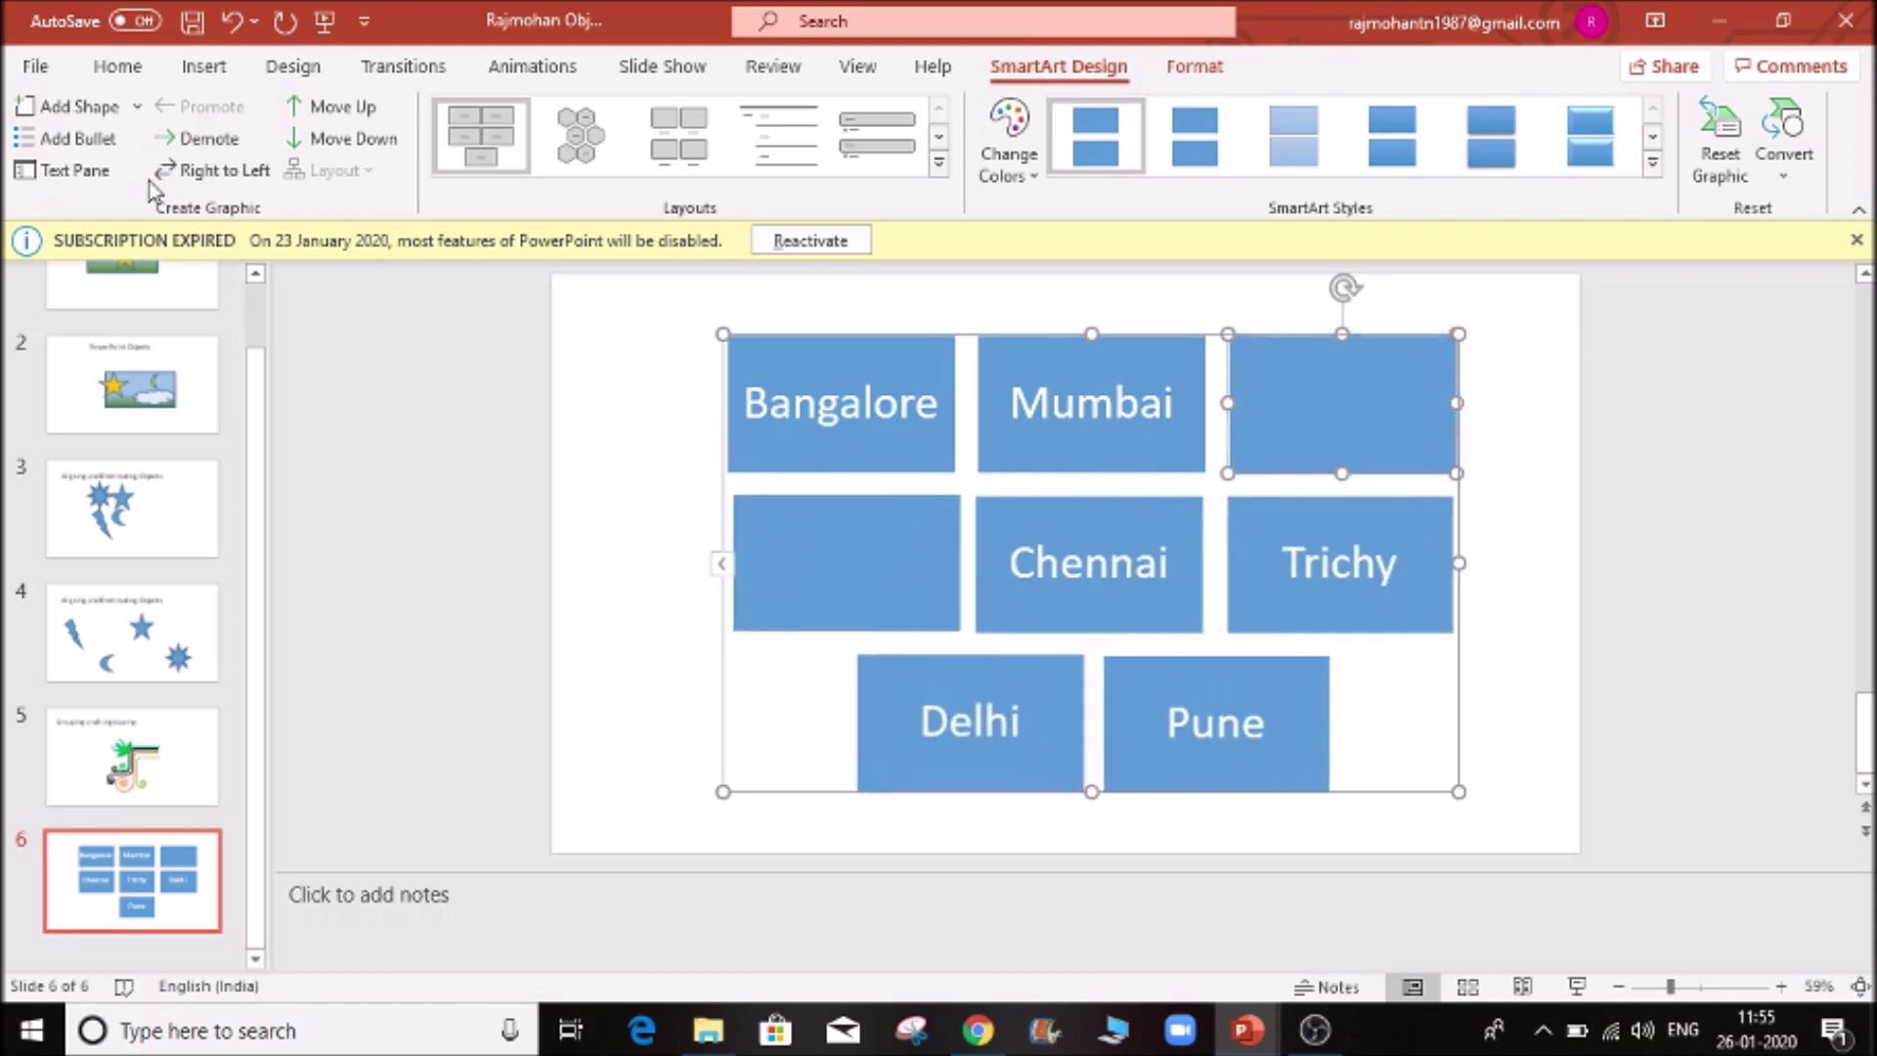
click(137, 108)
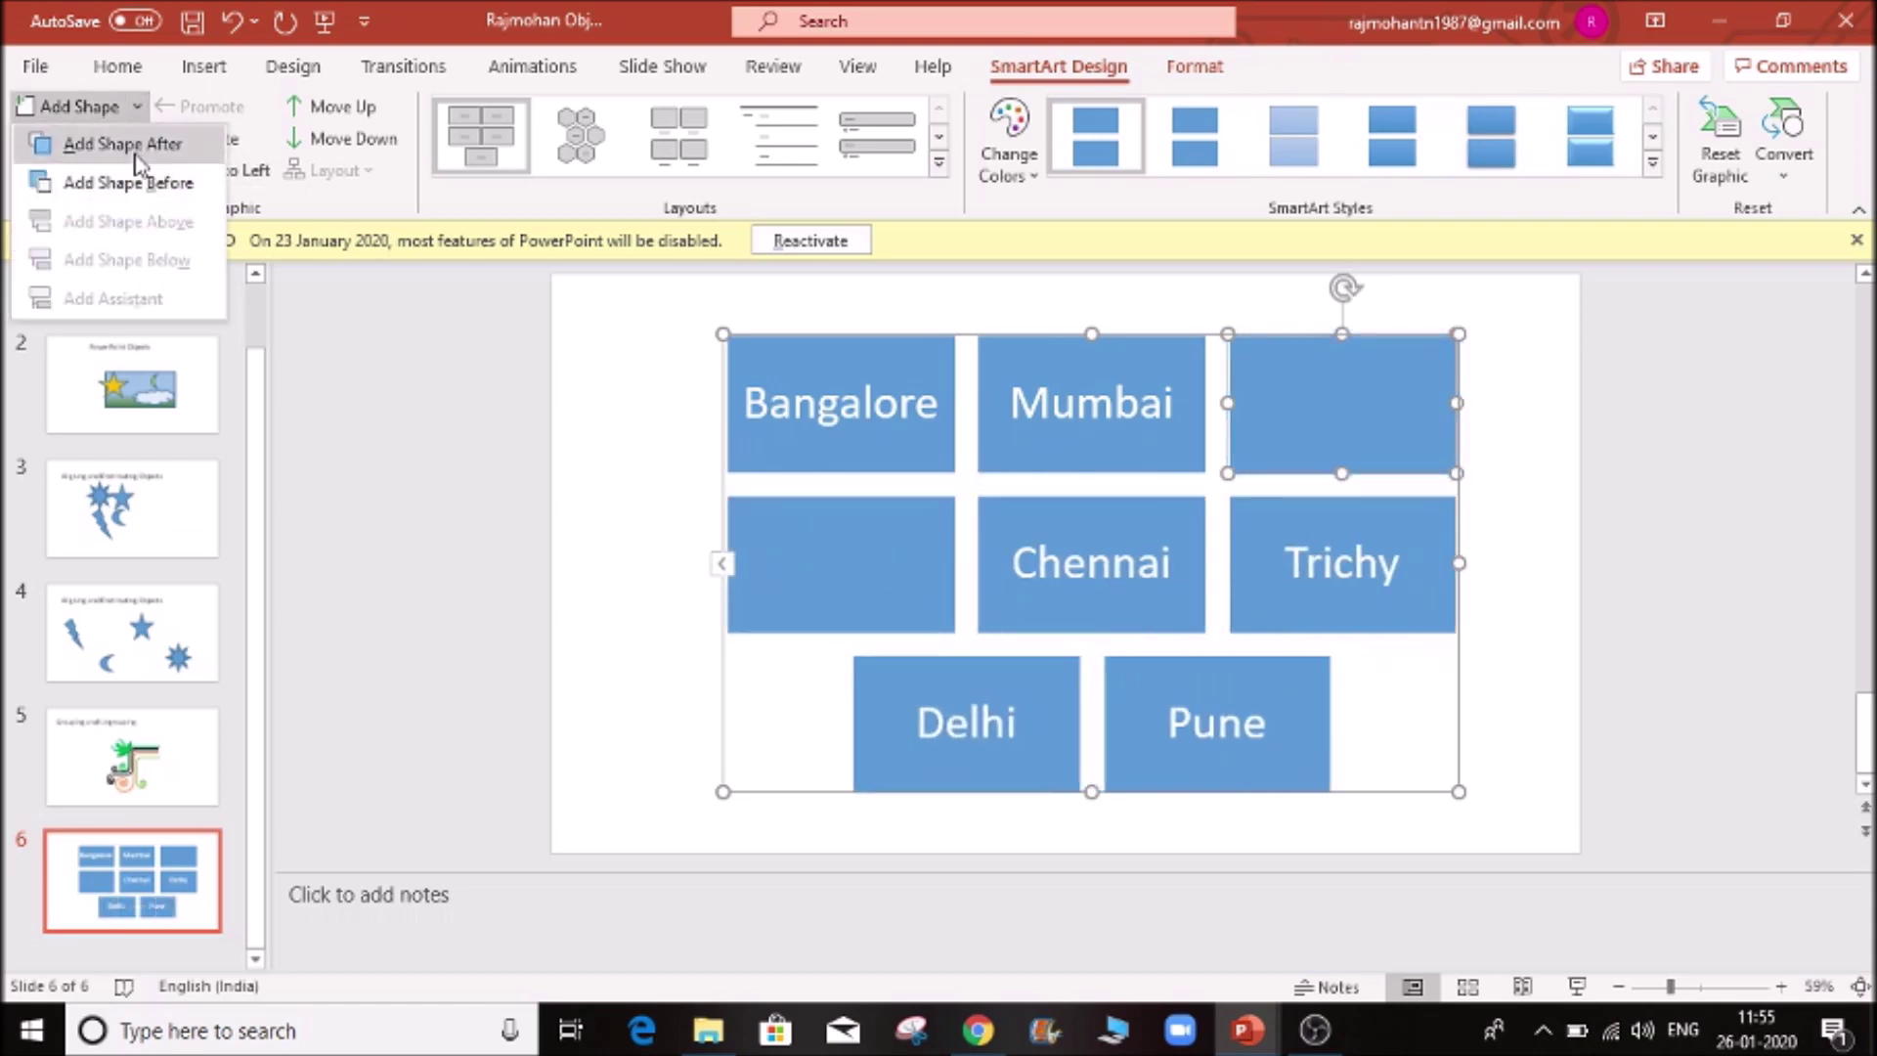
click(140, 168)
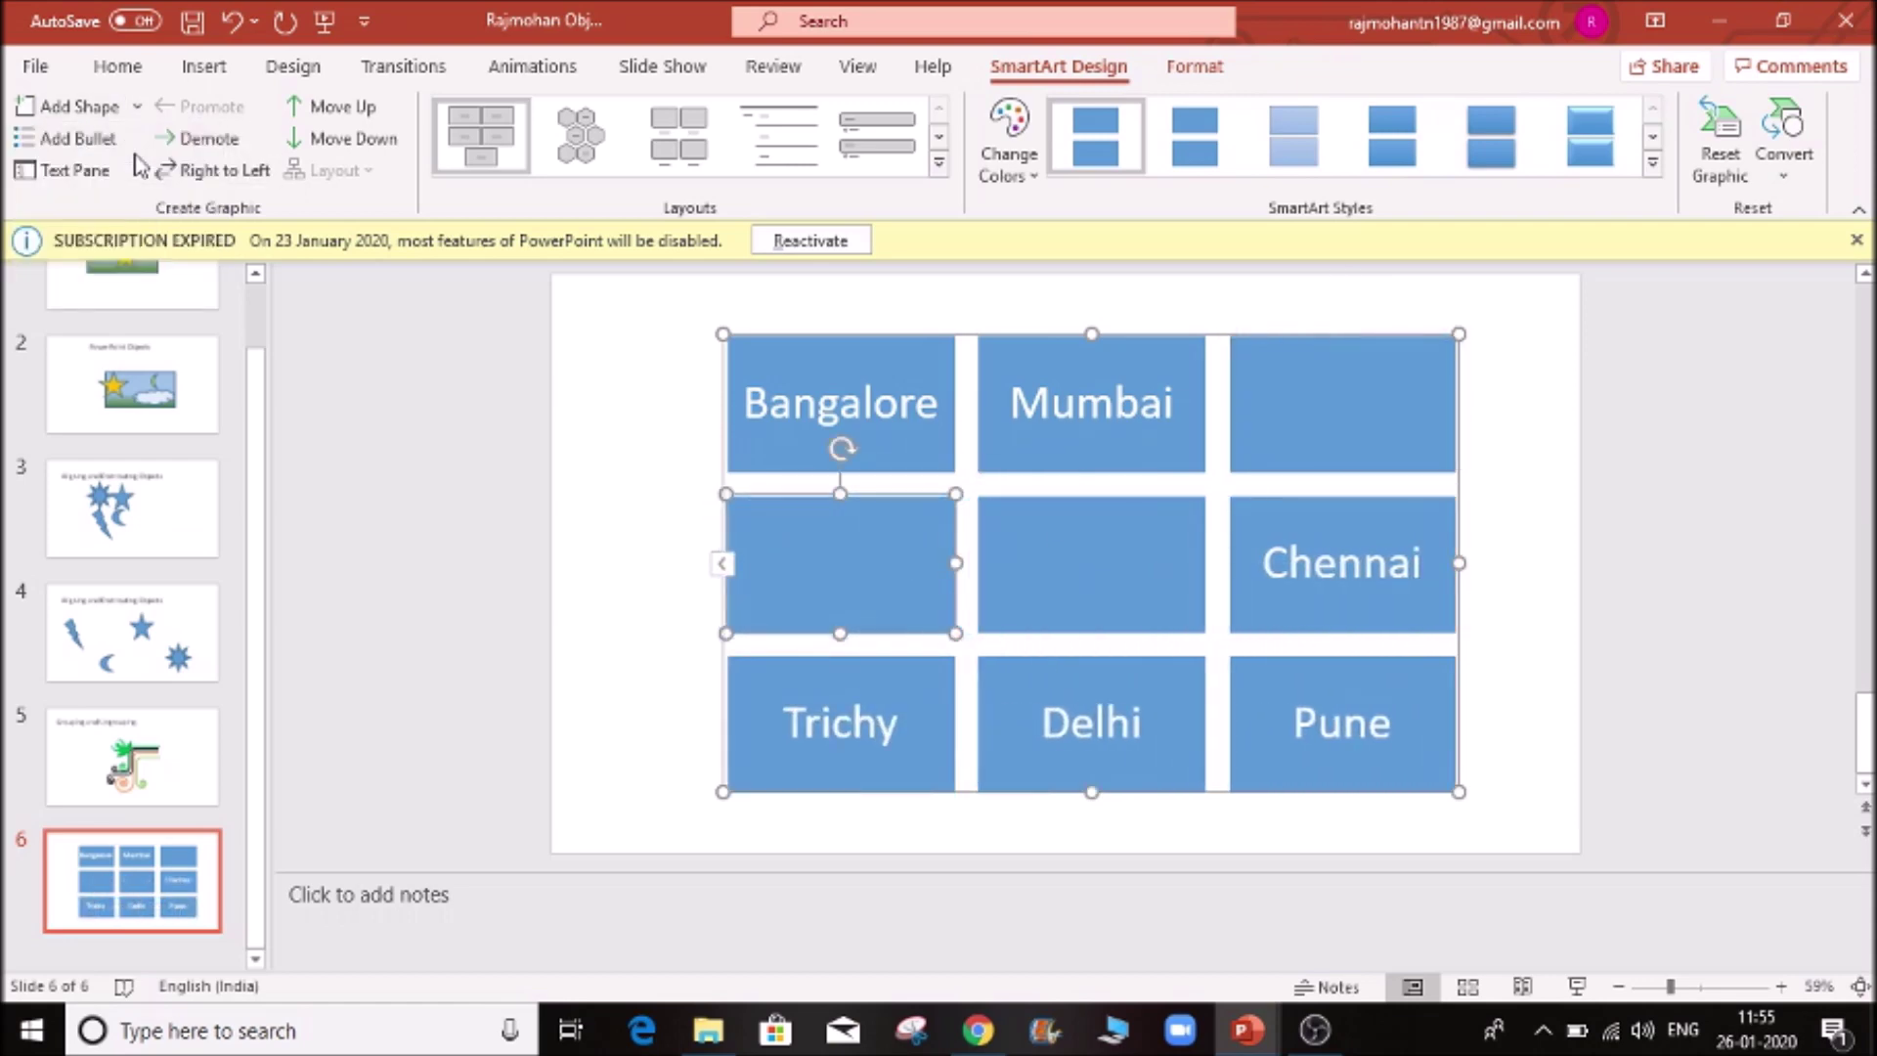
key(BackSpace)
key(BackSpace)
key(BackSpace)
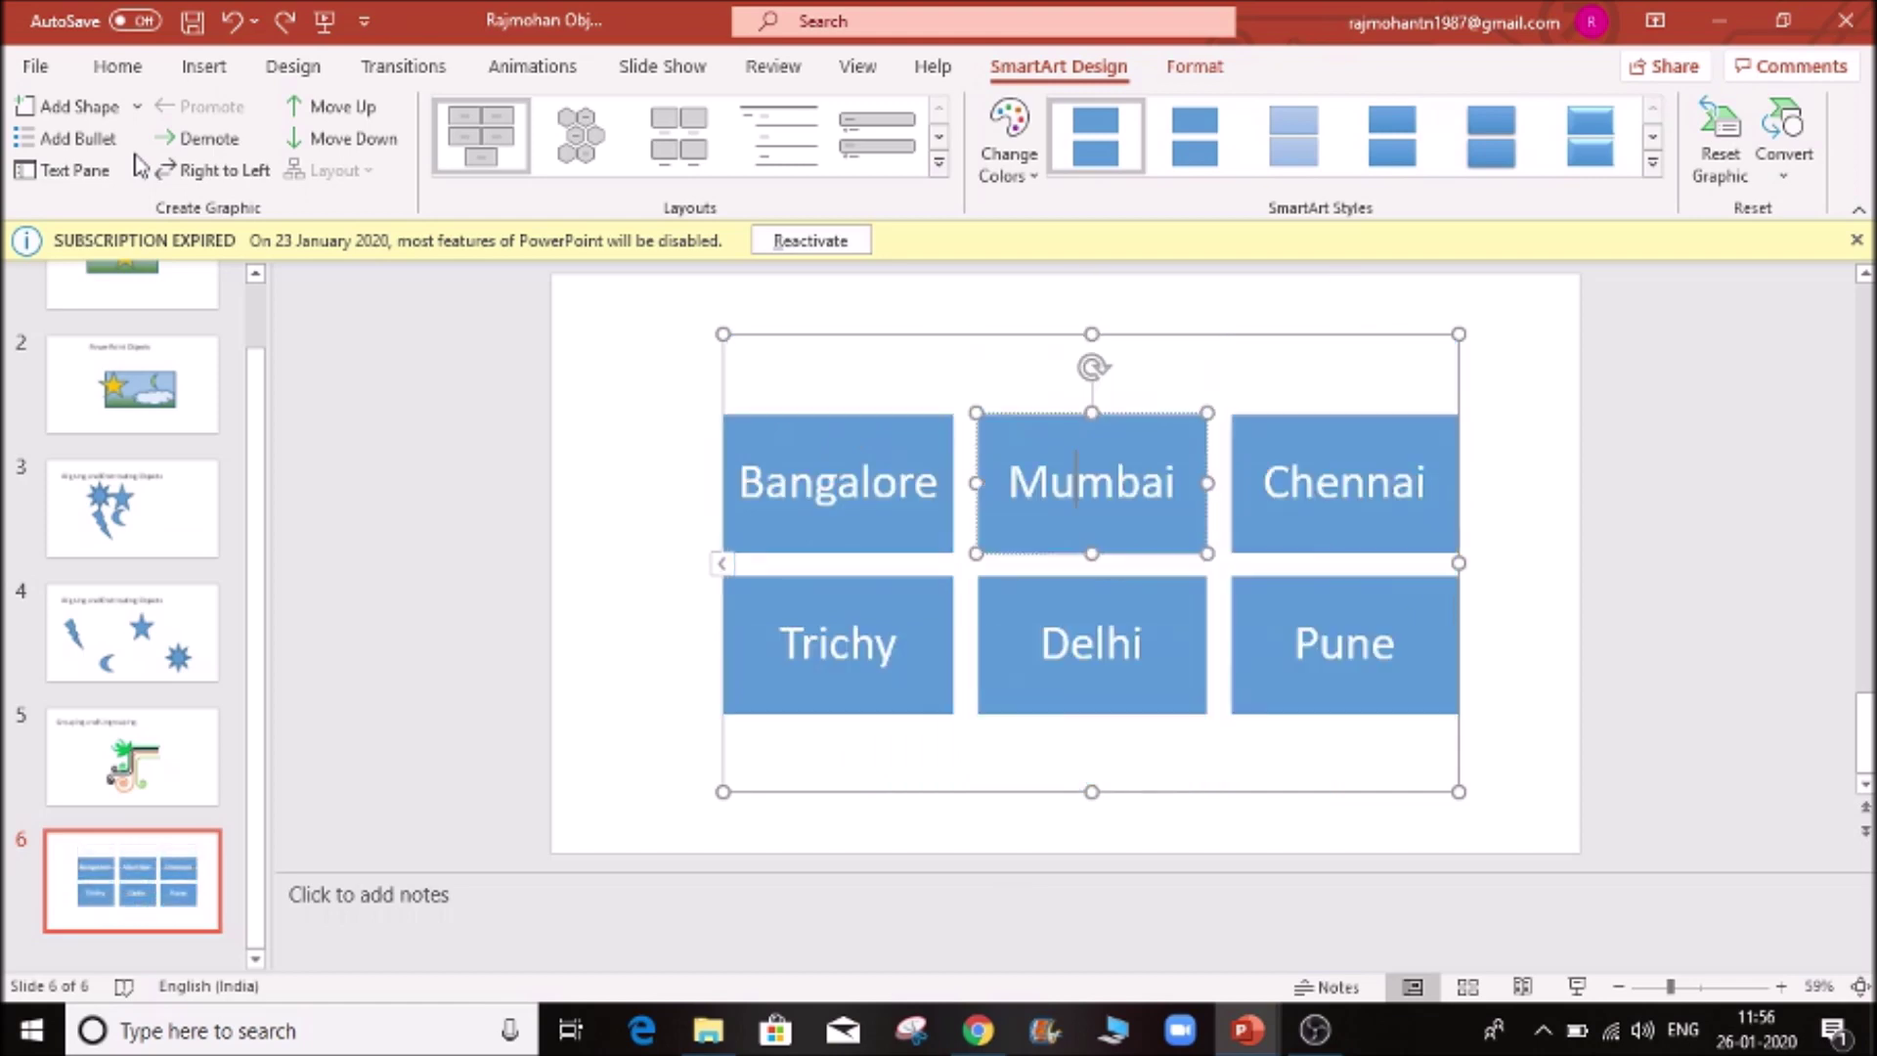
click(287, 27)
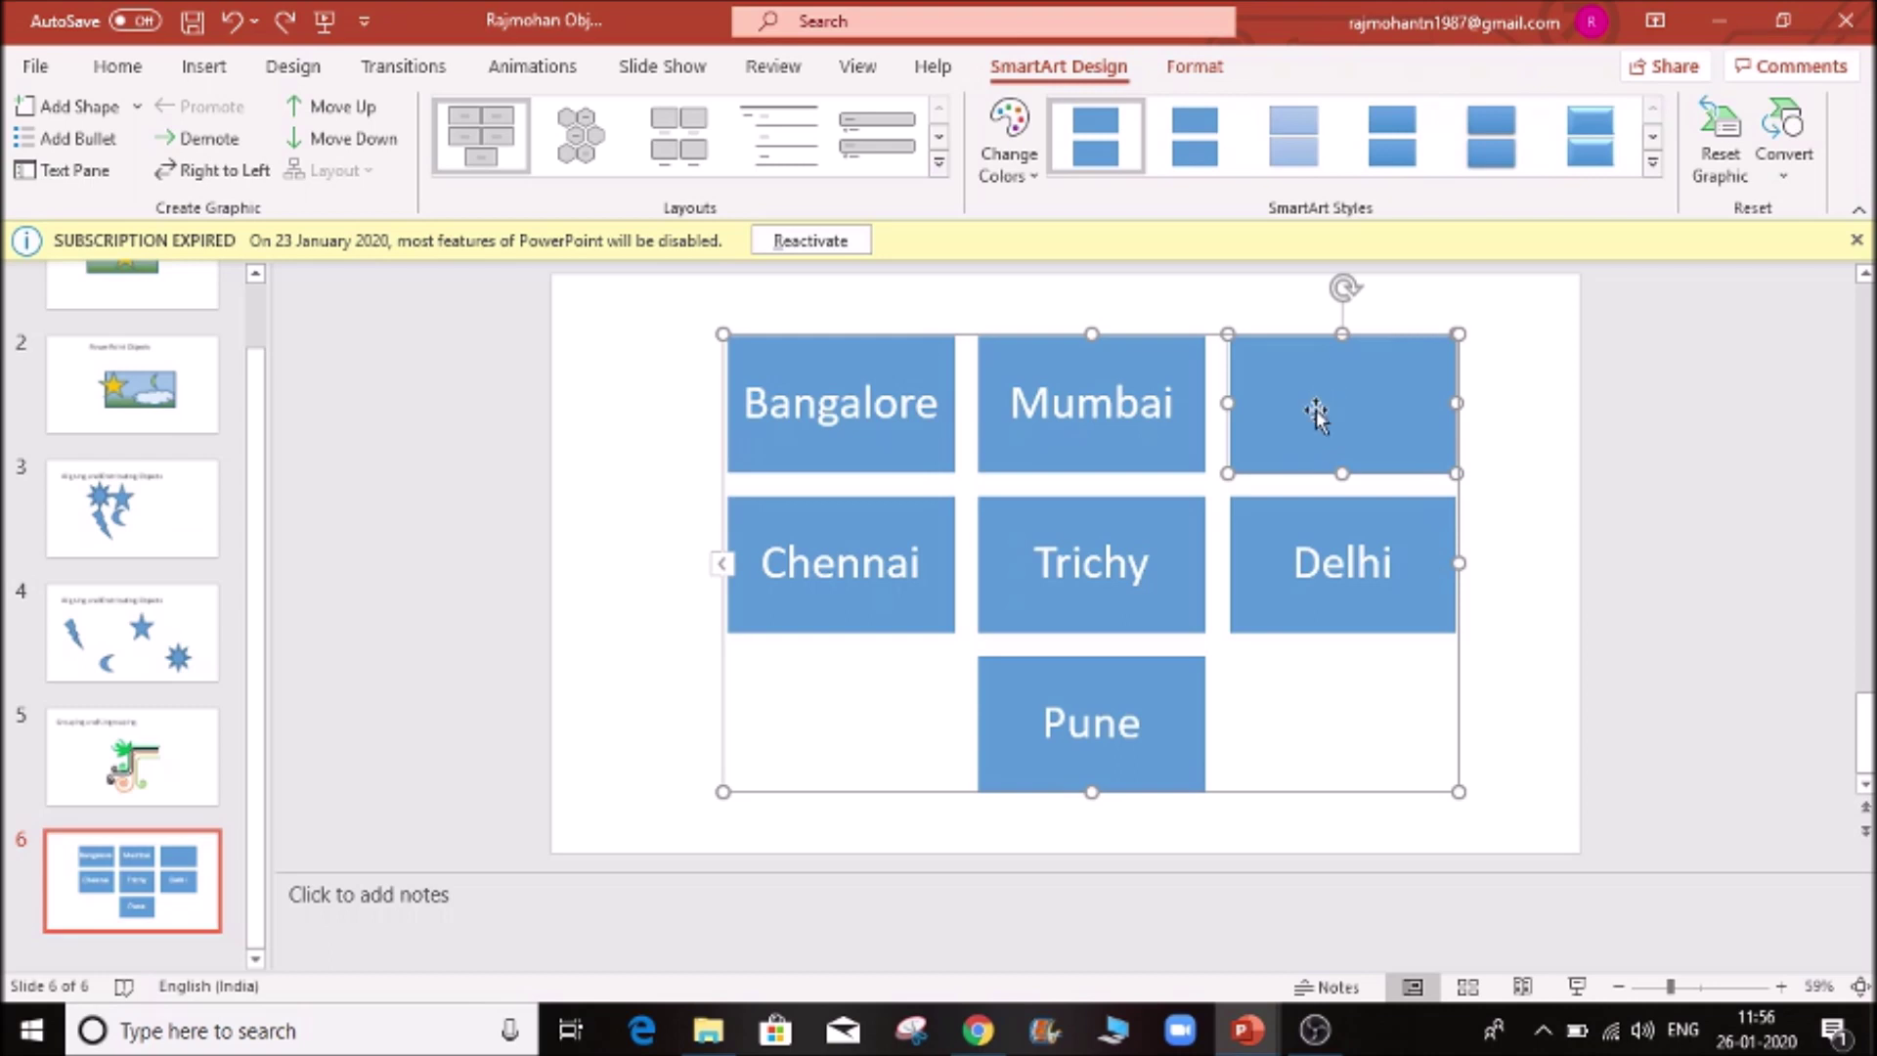
click(231, 21)
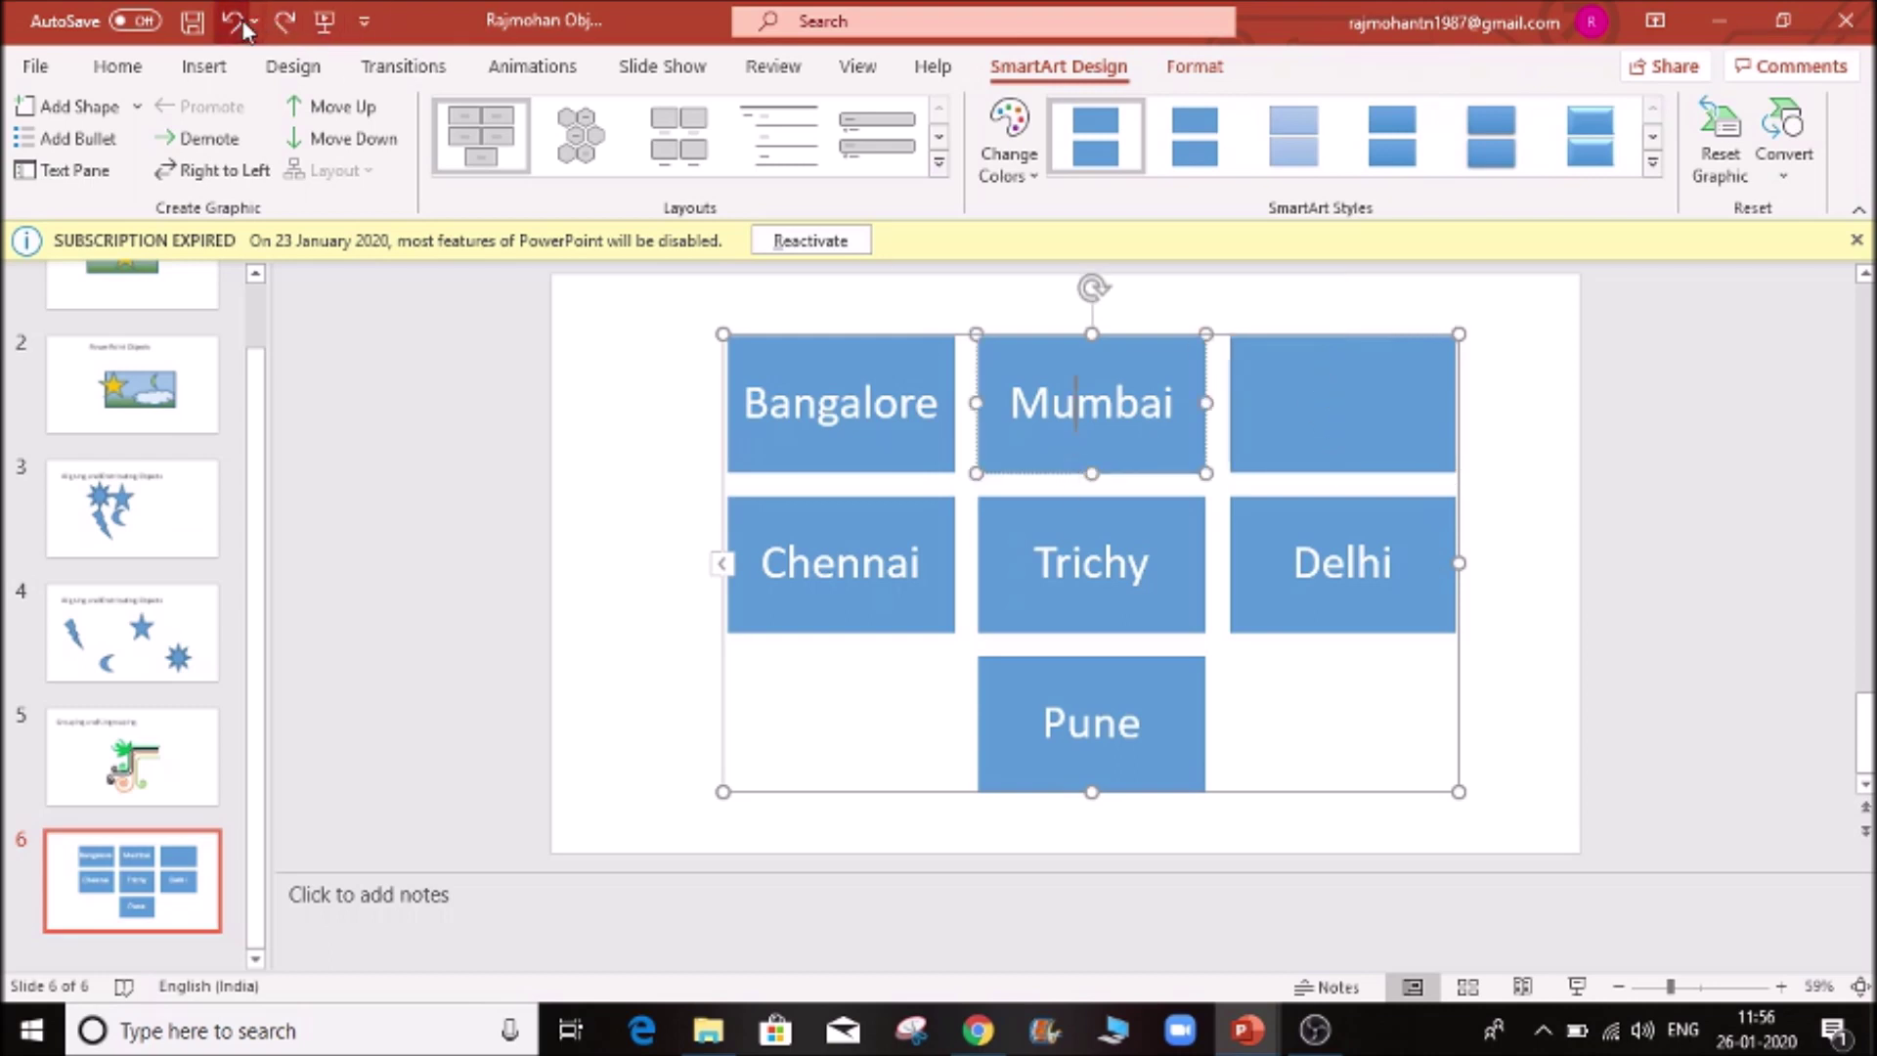